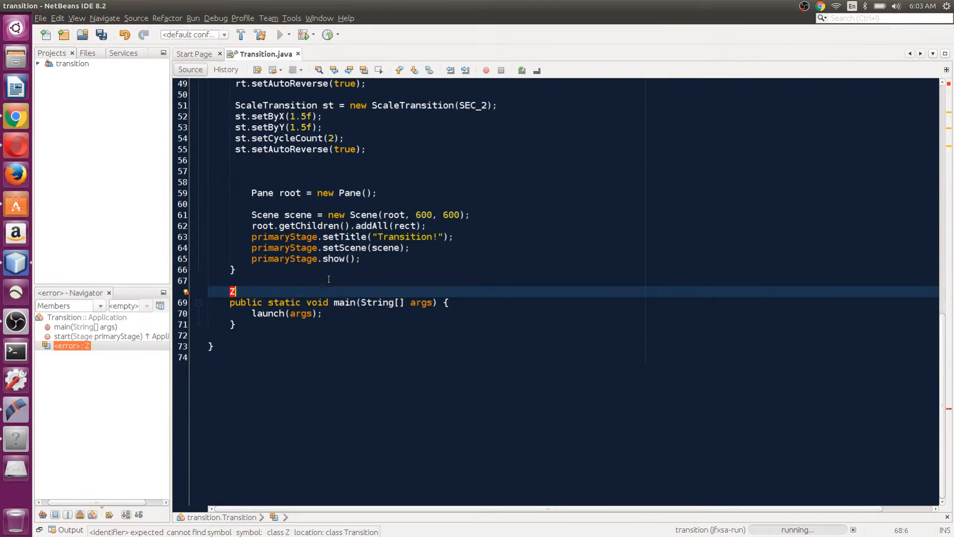
Delete the stray 'Z' after the start method so the error clears.
{"action": "key", "text": "BackSpace"}
{"action": "scroll", "coordinate": [339, 290], "scroll_direction": "up", "scroll_amount": 4}
{"action": "scroll", "coordinate": [341, 290], "scroll_direction": "up", "scroll_amount": 3}
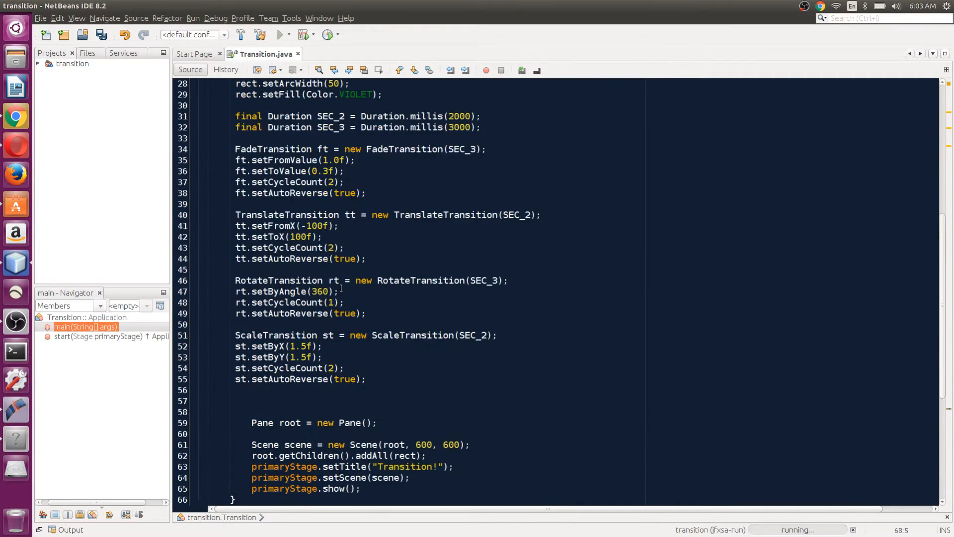
{"action": "scroll", "coordinate": [345, 280], "scroll_direction": "up", "scroll_amount": 3}
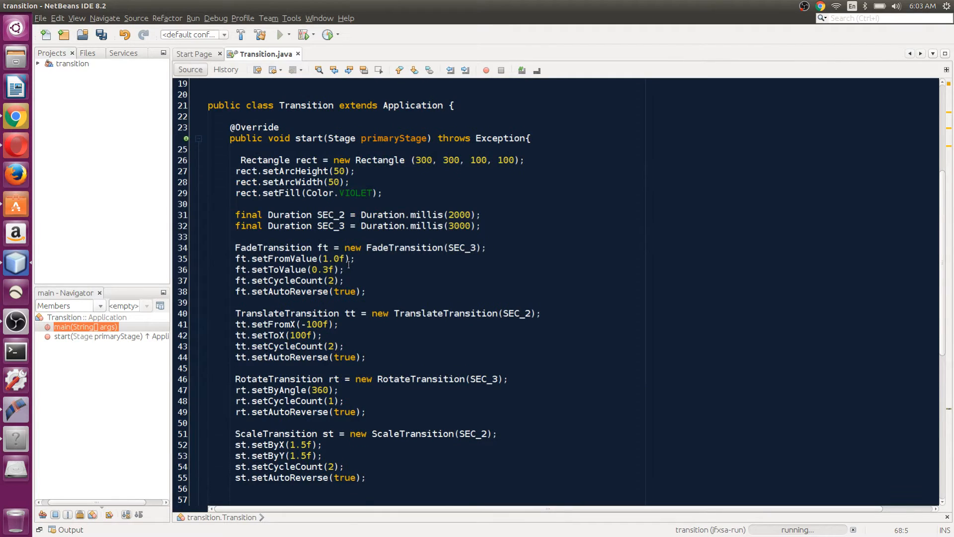
{"action": "scroll", "coordinate": [349, 263], "scroll_direction": "down", "scroll_amount": 4}
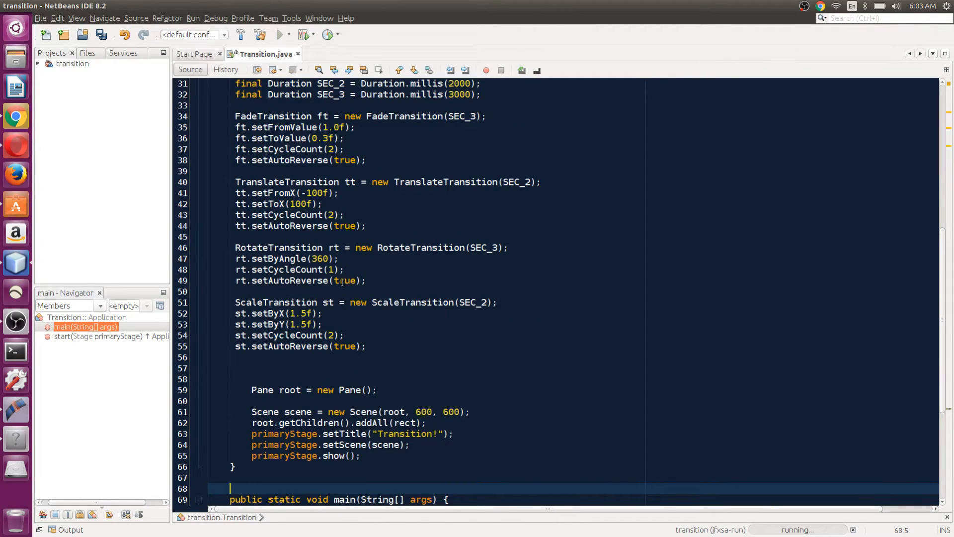
{"action": "scroll", "coordinate": [363, 277], "scroll_direction": "up", "scroll_amount": 1}
{"action": "scroll", "coordinate": [356, 276], "scroll_direction": "up", "scroll_amount": 1}
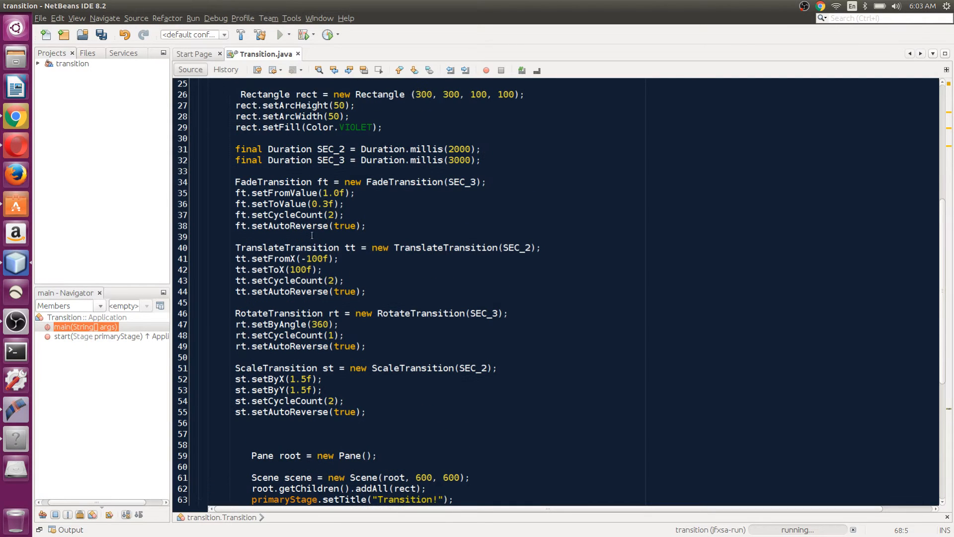
{"action": "scroll", "coordinate": [279, 183], "scroll_direction": "up", "scroll_amount": 1}
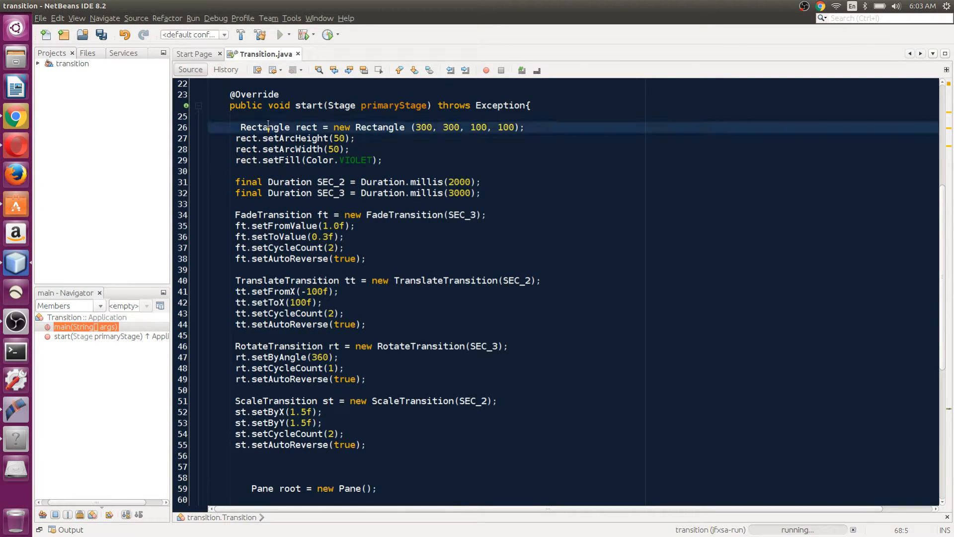
{"action": "left_click_drag", "start_coordinate": [267, 126], "coordinate": [326, 139]}
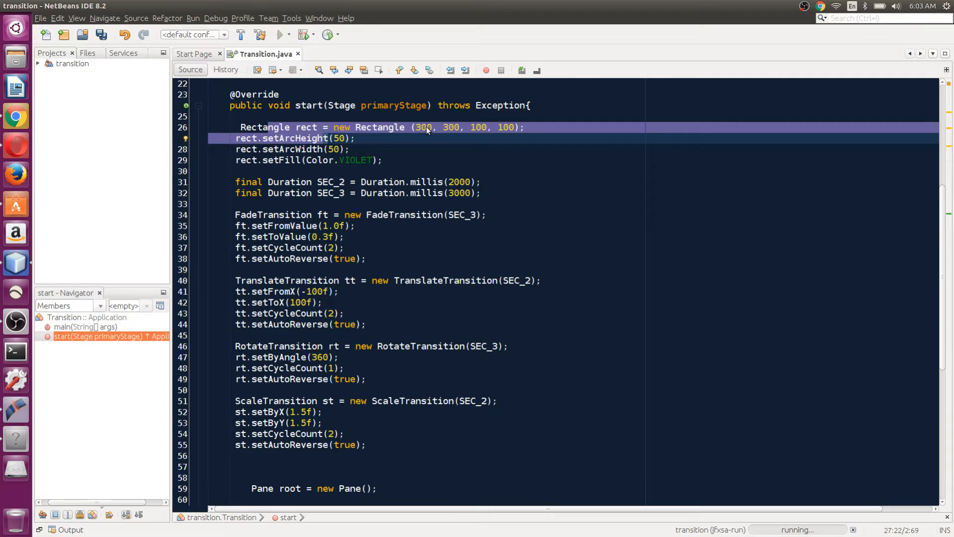
Review the rectangle, duration, fade and translate transition lines in the code.
{"action": "left_click", "coordinate": [456, 127]}
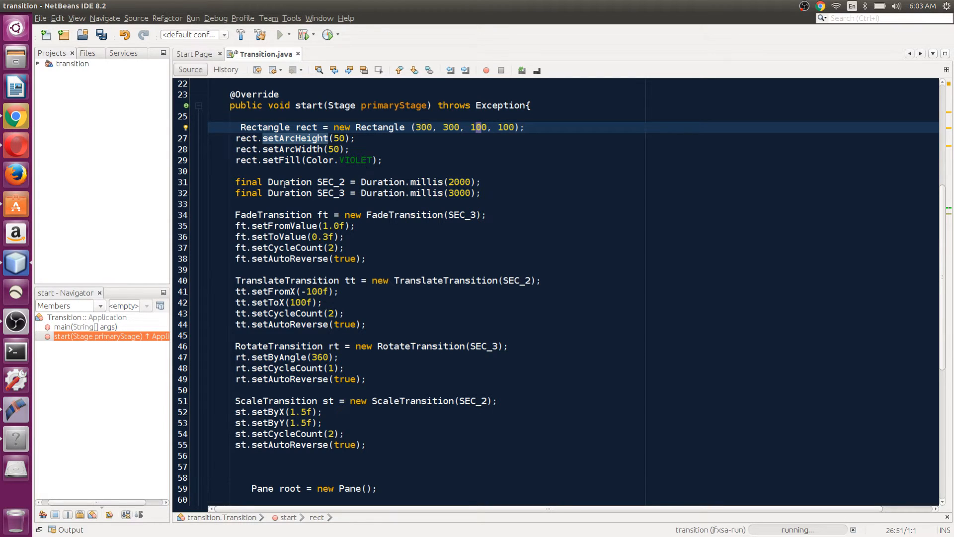
{"action": "left_click", "coordinate": [296, 226]}
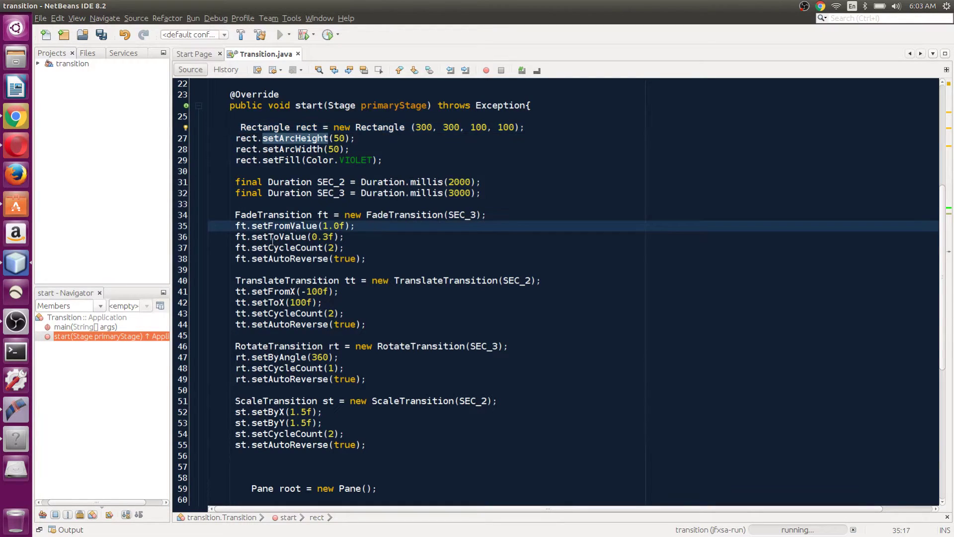
{"action": "left_click", "coordinate": [311, 182]}
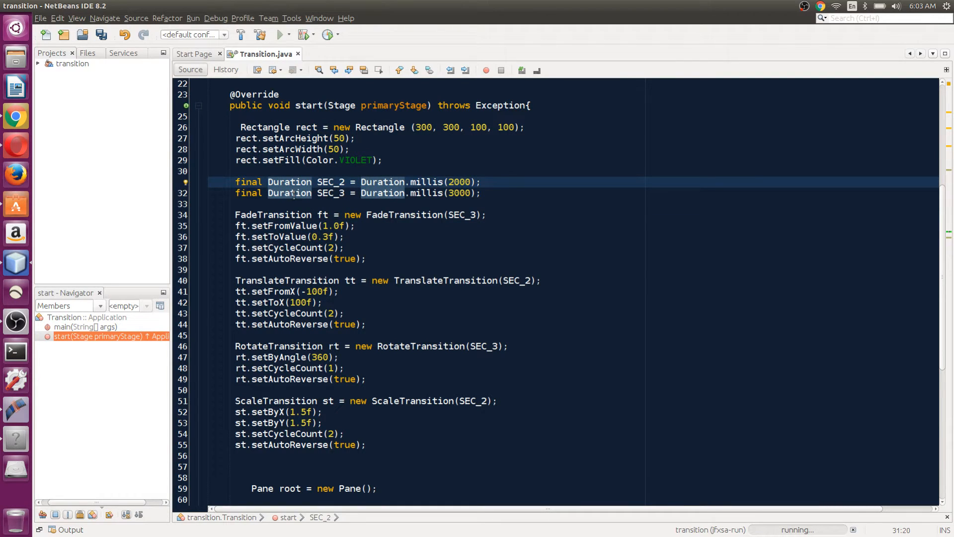
{"action": "left_click", "coordinate": [450, 215]}
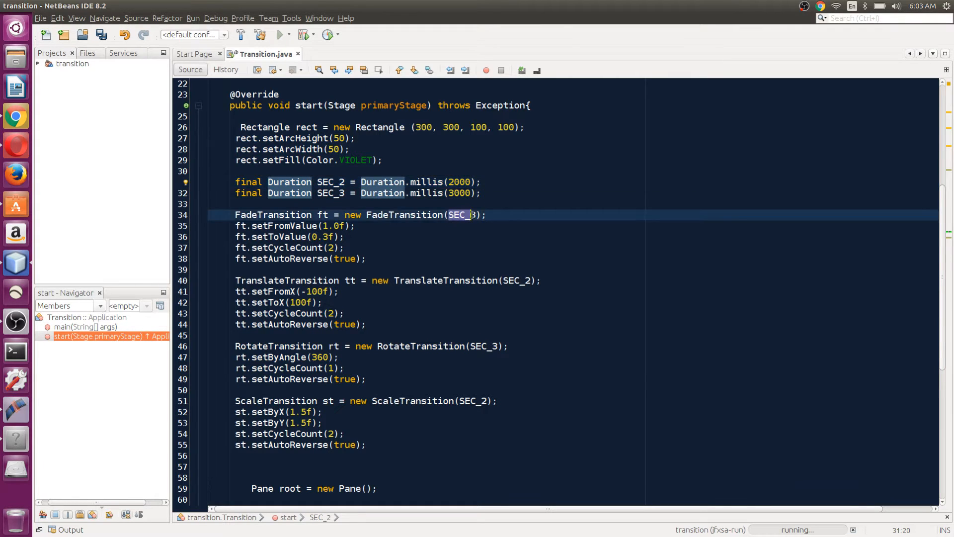
{"action": "left_click", "coordinate": [365, 239]}
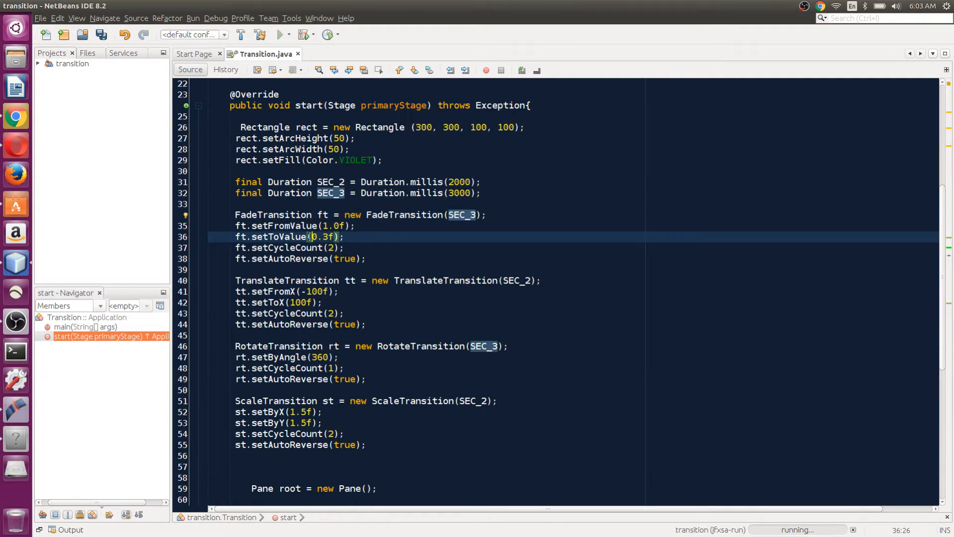
{"action": "left_click", "coordinate": [307, 302]}
{"action": "left_click", "coordinate": [290, 380]}
{"action": "left_click", "coordinate": [284, 410]}
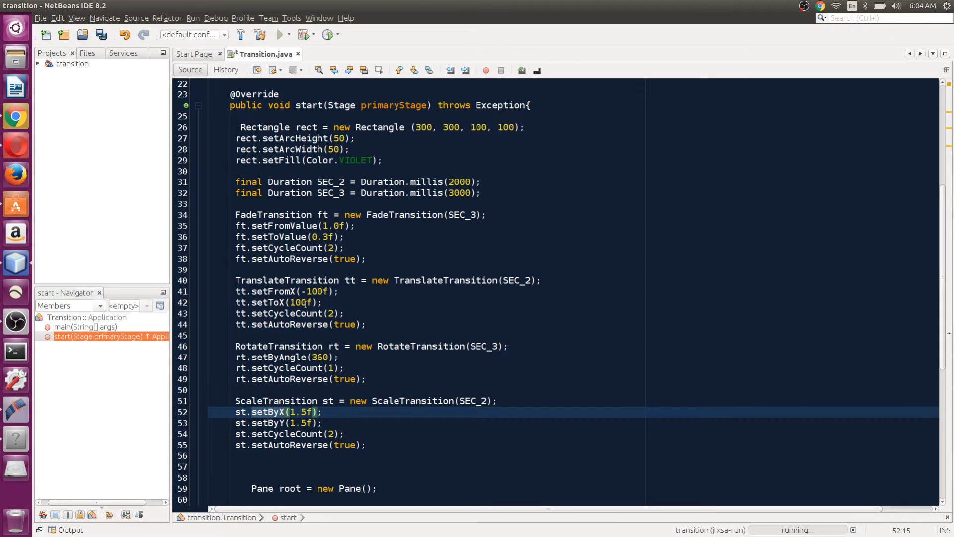
{"action": "left_click", "coordinate": [296, 302]}
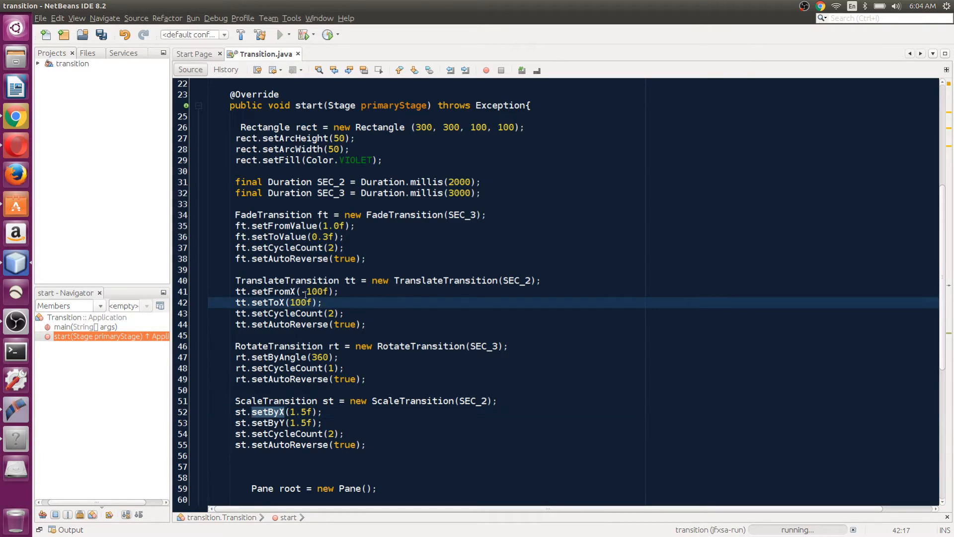
{"action": "left_click", "coordinate": [275, 368]}
{"action": "left_click", "coordinate": [273, 434]}
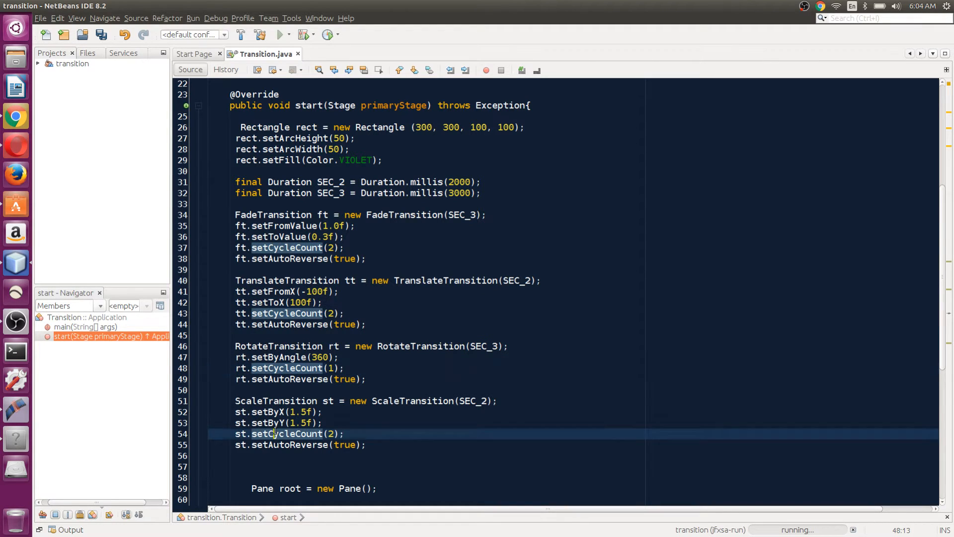
{"action": "scroll", "coordinate": [320, 317], "scroll_direction": "down", "scroll_amount": 2}
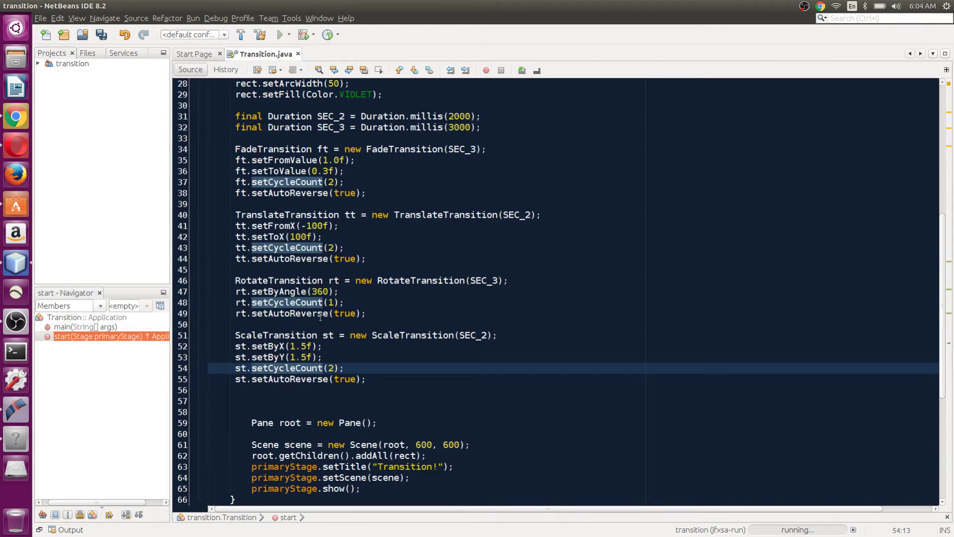
{"action": "left_click", "coordinate": [302, 404]}
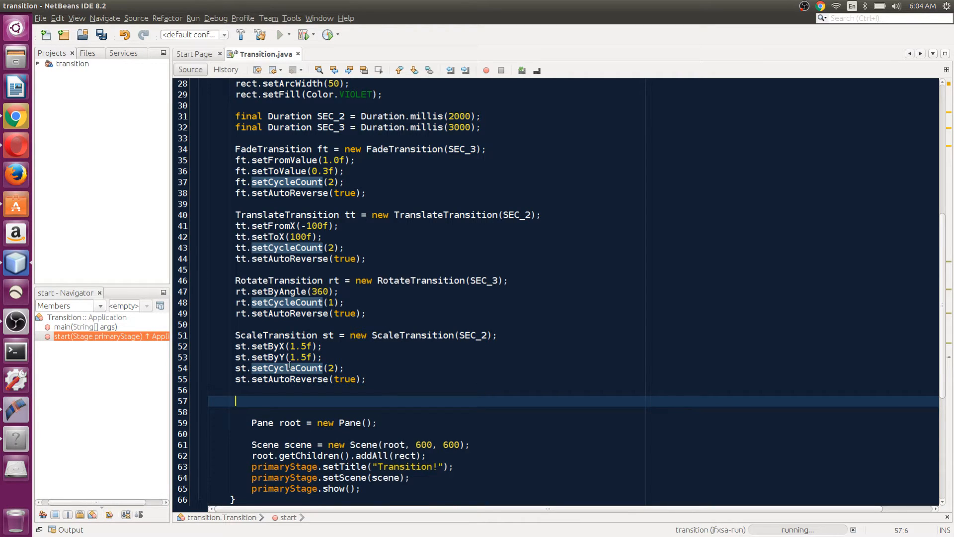
{"action": "left_click", "coordinate": [287, 203]}
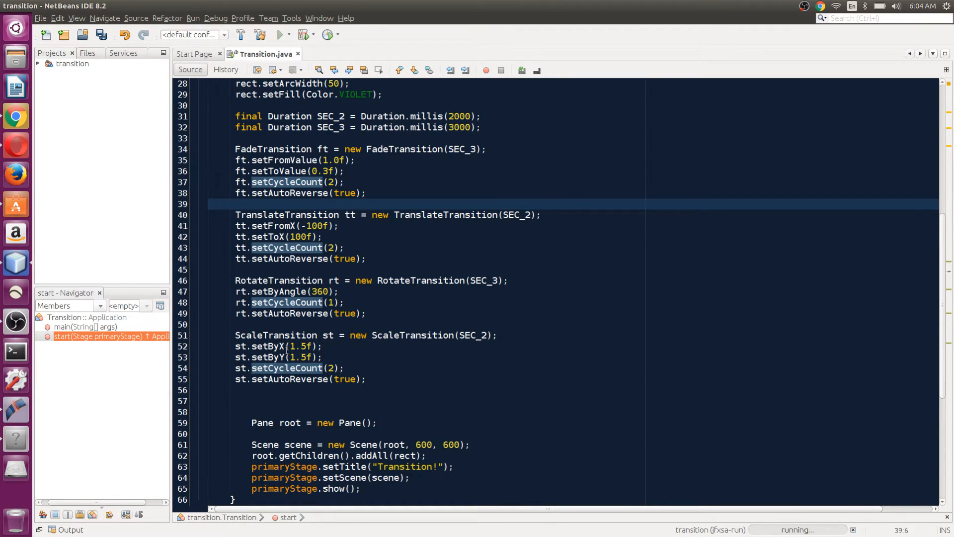
{"action": "left_click", "coordinate": [300, 396]}
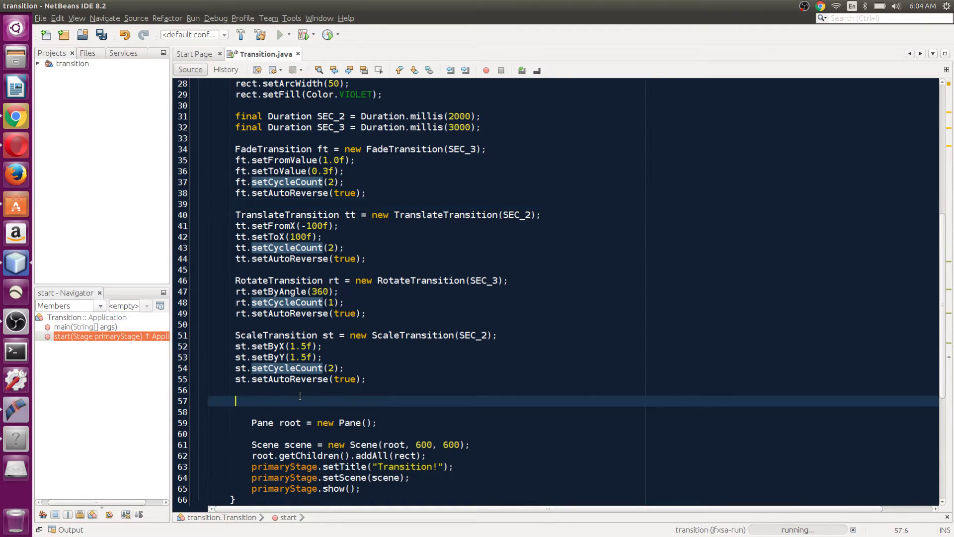
{"action": "left_click", "coordinate": [293, 200]}
{"action": "key", "text": "Return"}
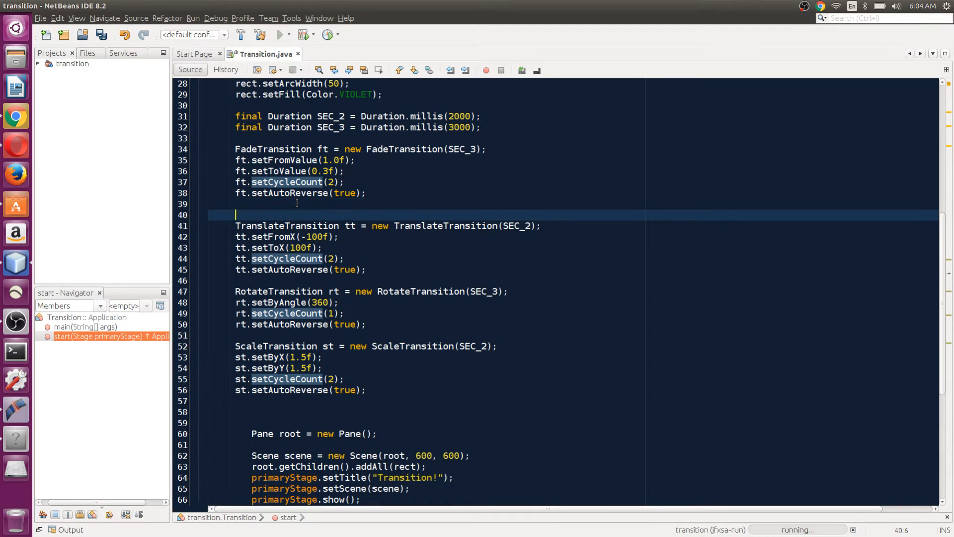
{"action": "key", "text": "Up"}
{"action": "type", "text": "ft"}
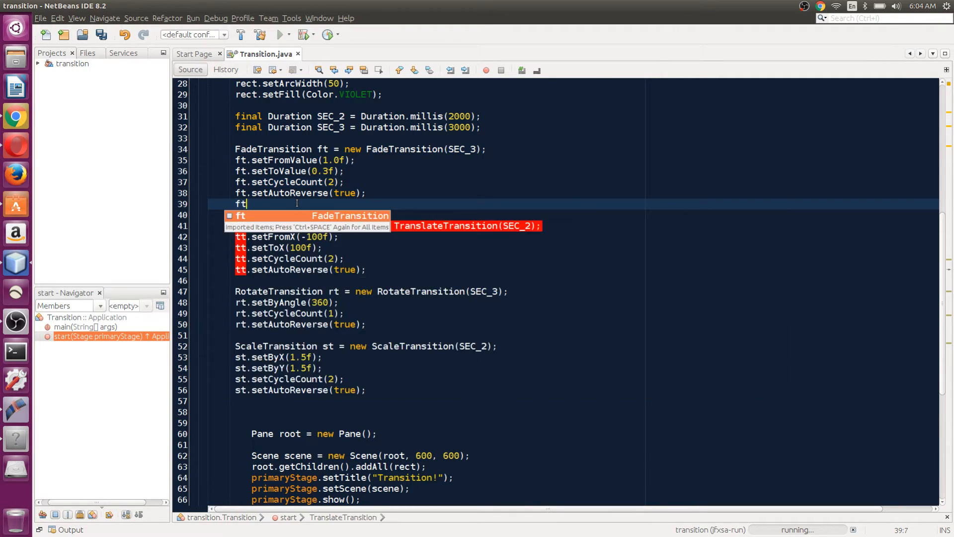
{"action": "type", "text": ".pla"}
{"action": "key", "text": "Return"}
{"action": "type", "text": ";"}
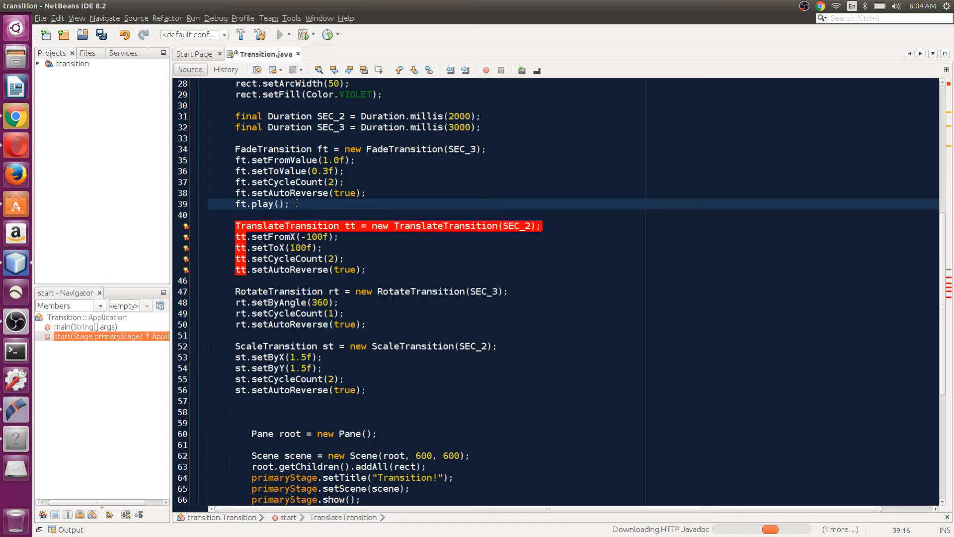
{"action": "key", "text": "F6"}
{"action": "left_click", "coordinate": [320, 149]}
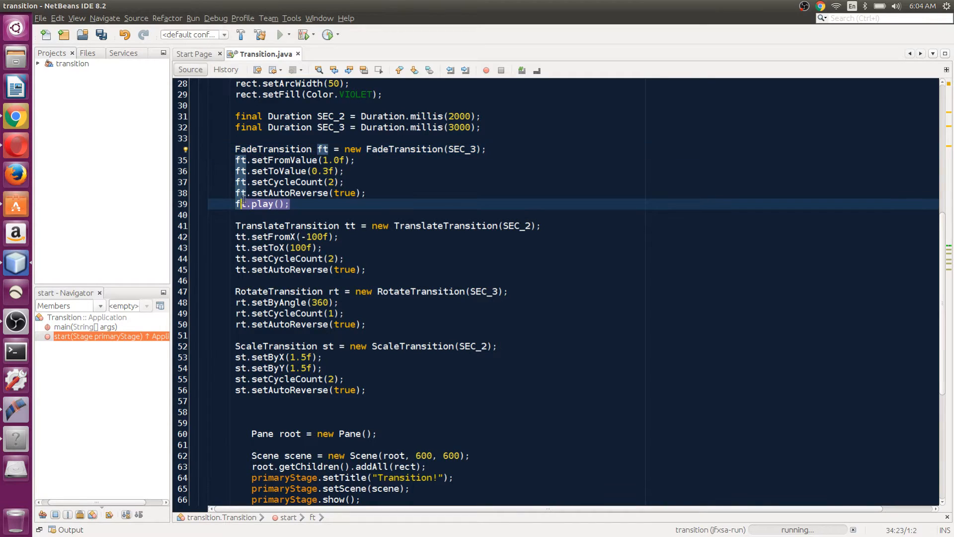
{"action": "left_click_drag", "start_coordinate": [291, 203], "coordinate": [219, 204]}
{"action": "key", "text": "BackSpace"}
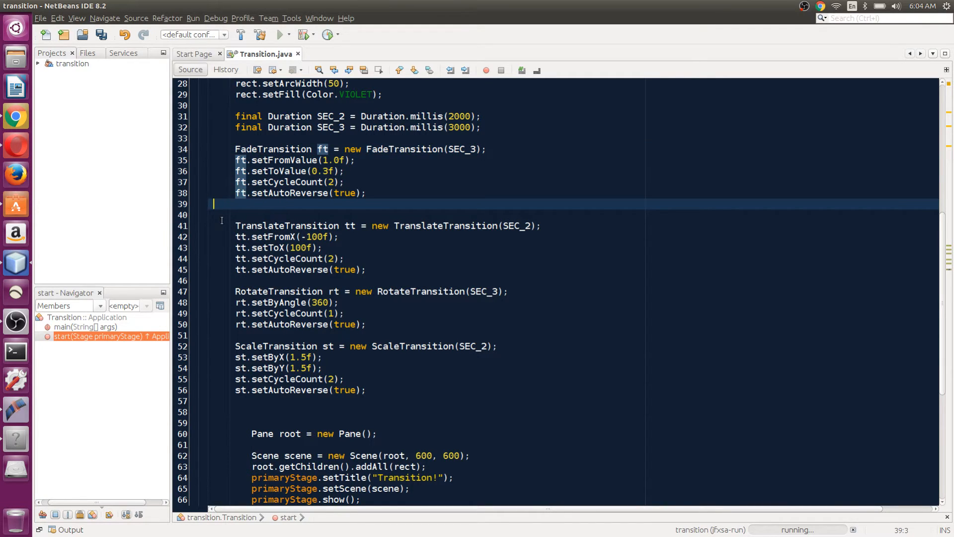
{"action": "key", "text": "BackSpace"}
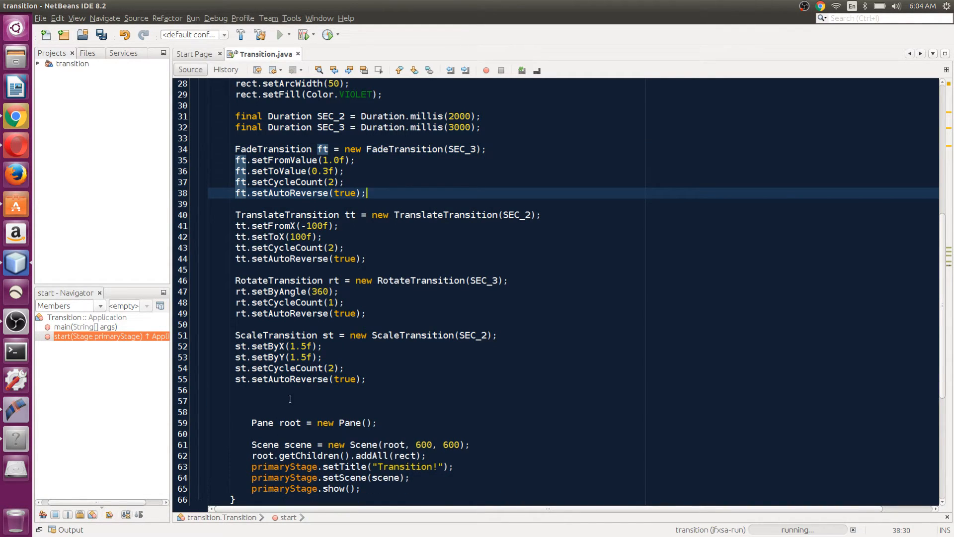
Declare a ParallelTransition pt using the node-plus-animations constructor before the Pane setup.
{"action": "left_click", "coordinate": [289, 399]}
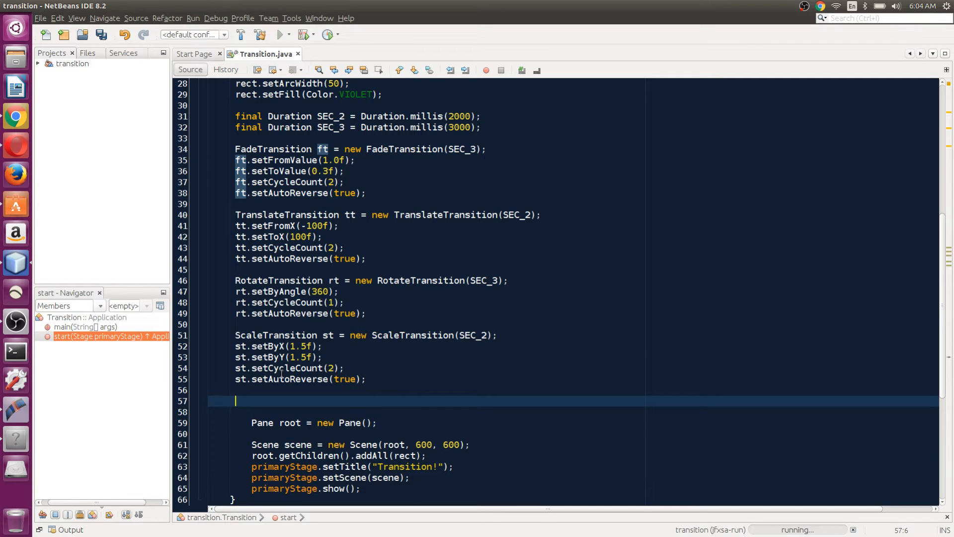
{"action": "type", "text": "Para"}
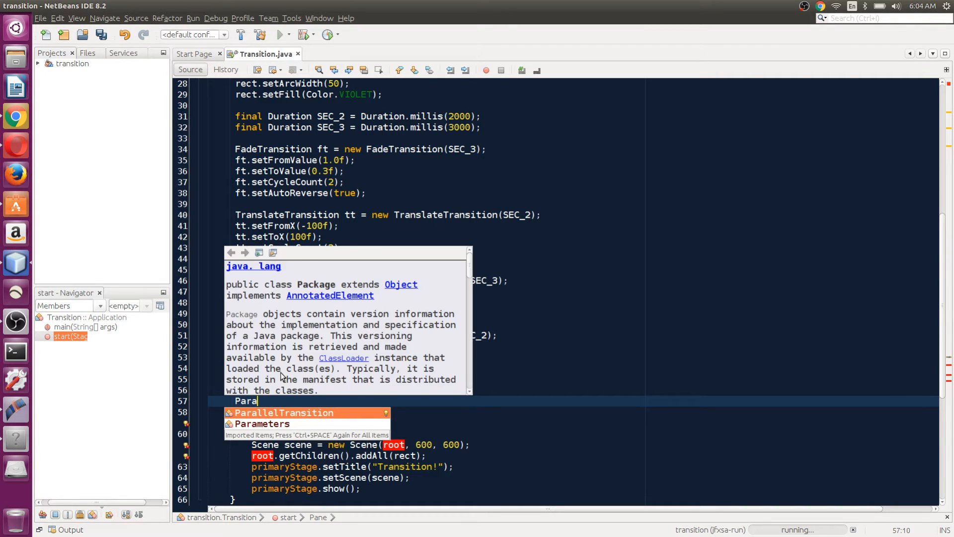
{"action": "type", "text": "ll"}
{"action": "key", "text": "Return"}
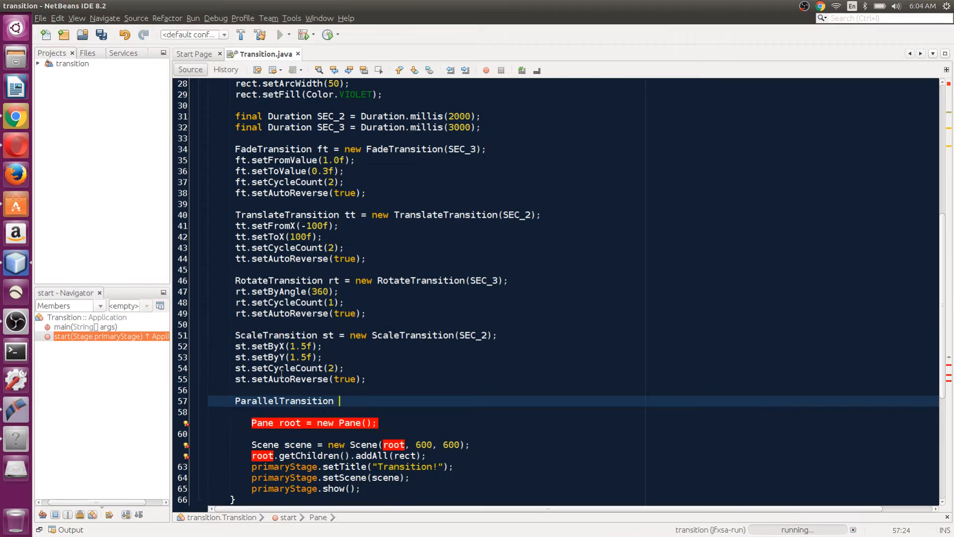
{"action": "type", "text": "pt"}
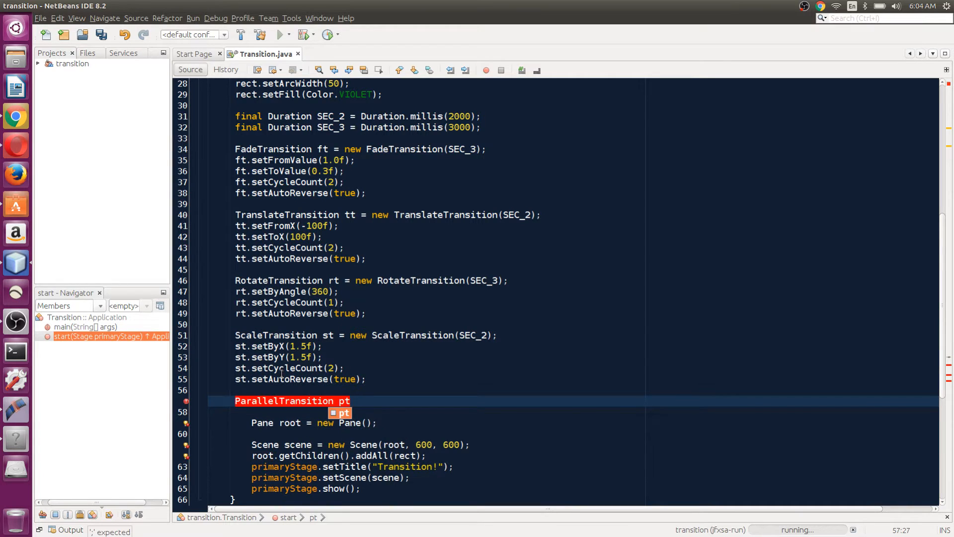
{"action": "type", "text": " = new Pa"}
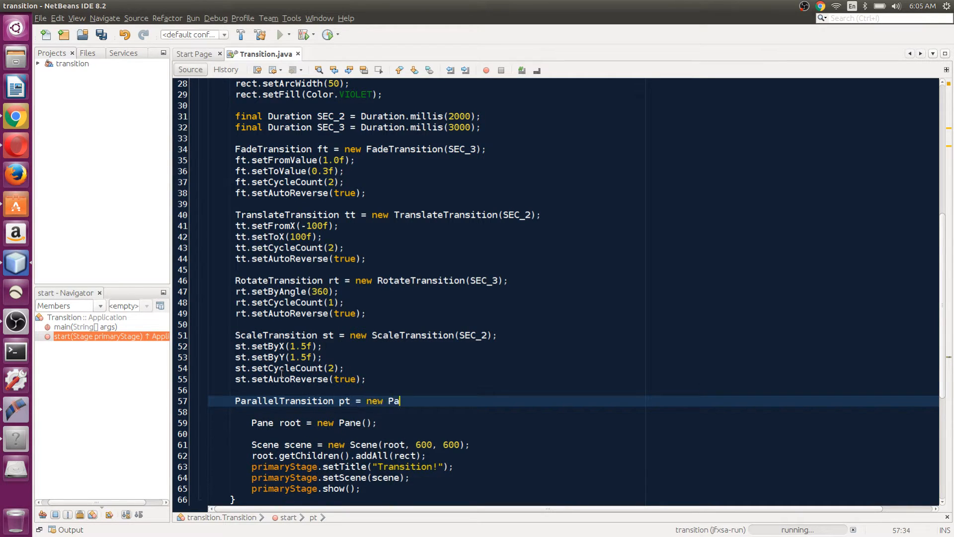
{"action": "key", "text": "Return"}
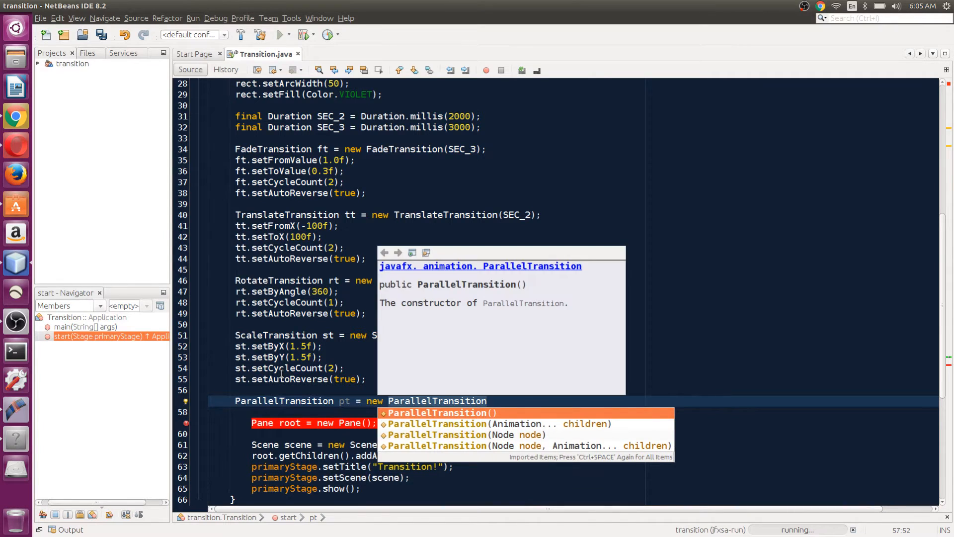
{"action": "key", "text": "Down"}
{"action": "key", "text": "Down"}
{"action": "key", "text": "Down"}
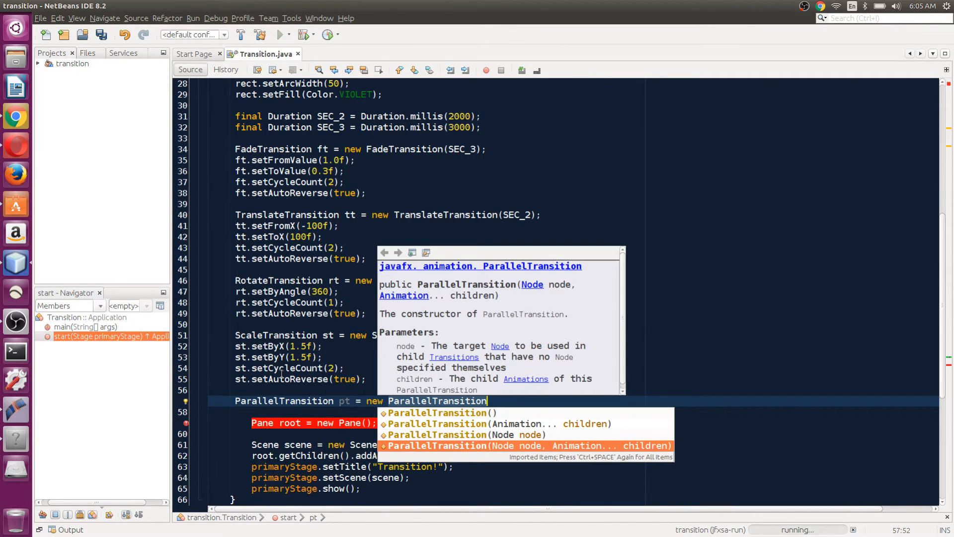
{"action": "key", "text": "Return"}
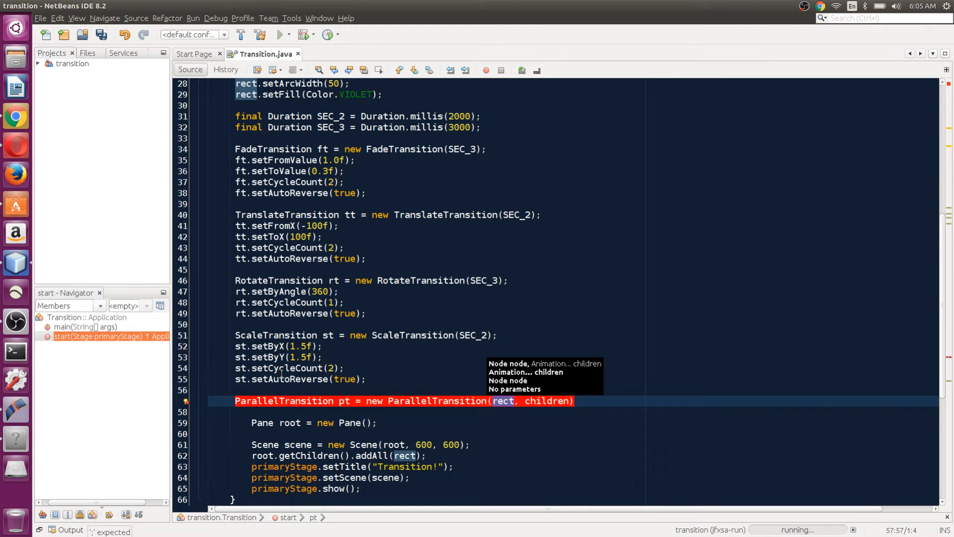
Fill the constructor with rect, ft, tt, rt, st and add pt.play(); on the next line.
{"action": "key", "text": "Tab"}
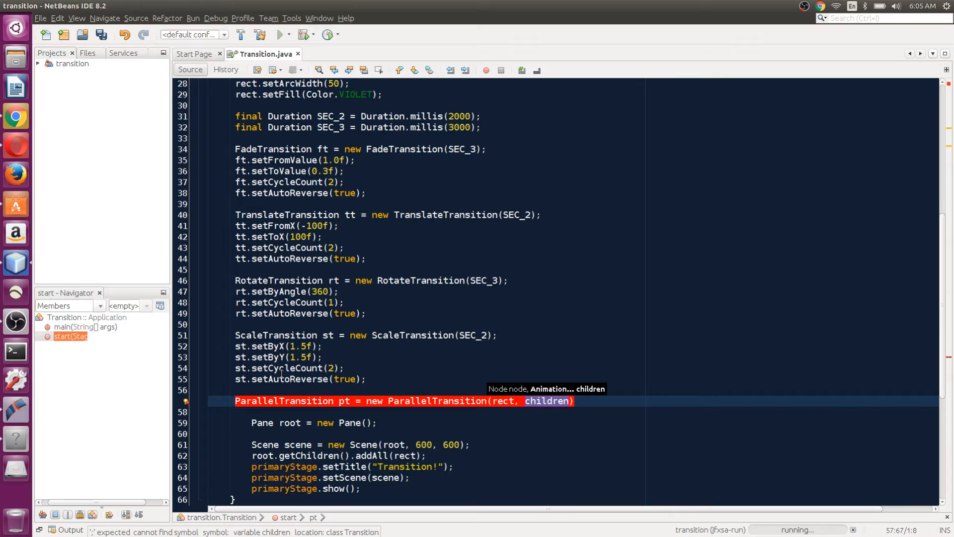
{"action": "type", "text": "ft"}
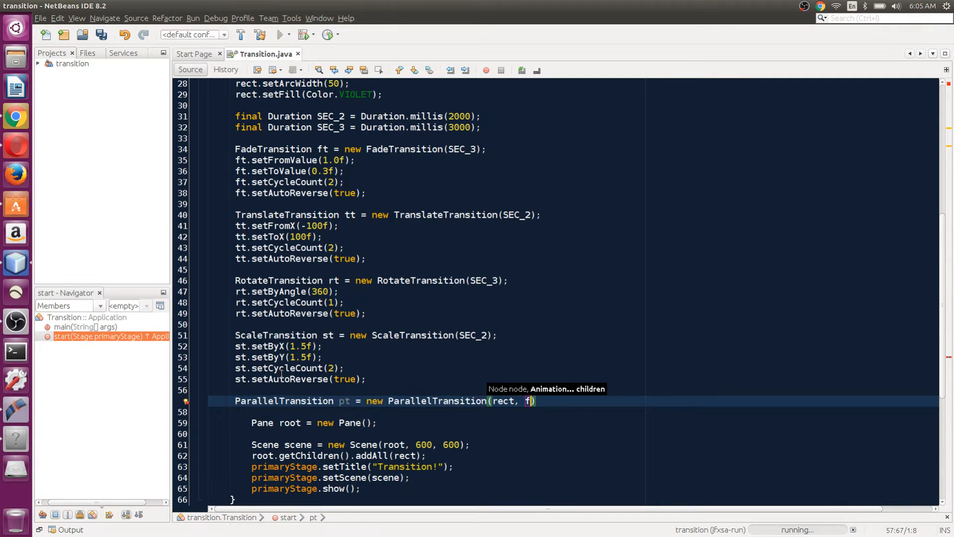
{"action": "type", "text": ",t"}
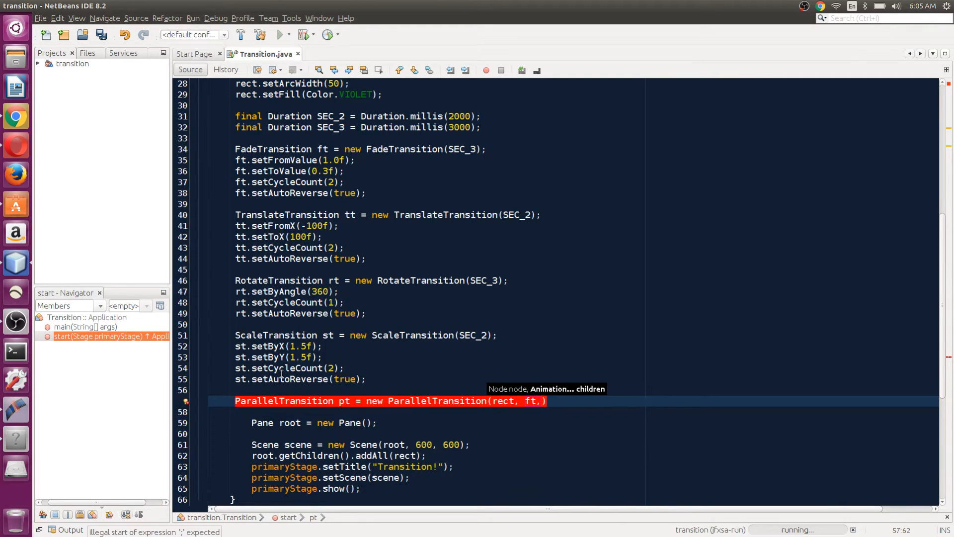
{"action": "type", "text": "t,"}
{"action": "type", "text": "r"}
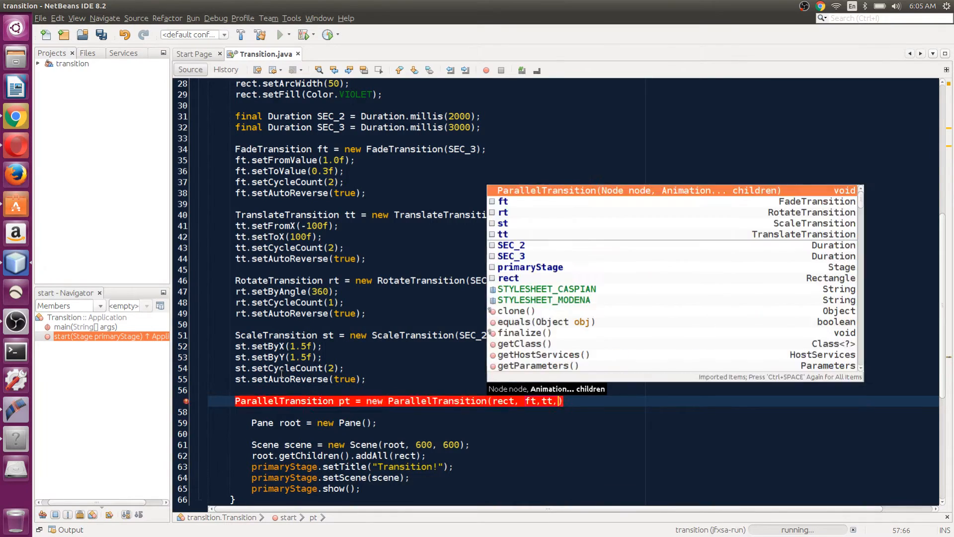
{"action": "type", "text": "t,"}
{"action": "type", "text": "st"}
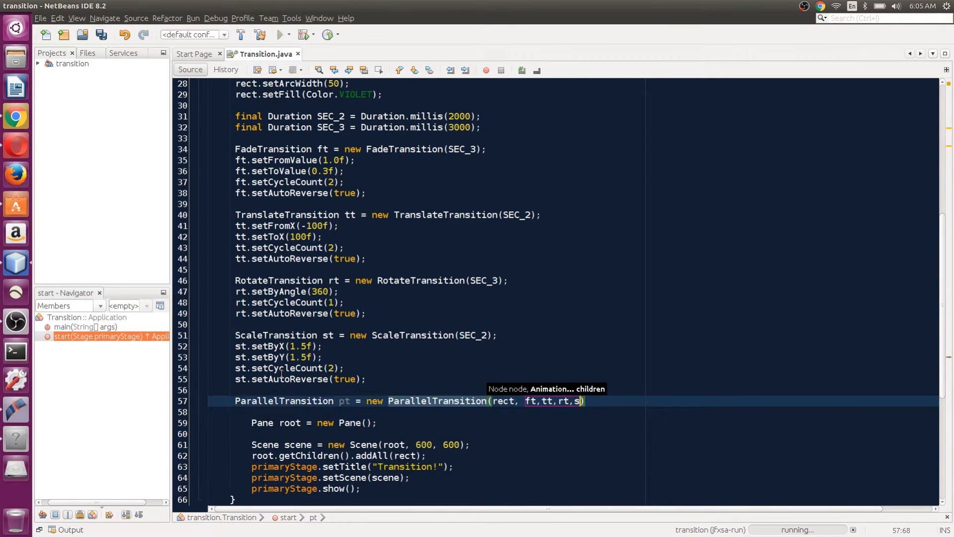
{"action": "key", "text": "Escape"}
{"action": "type", "text": ");"}
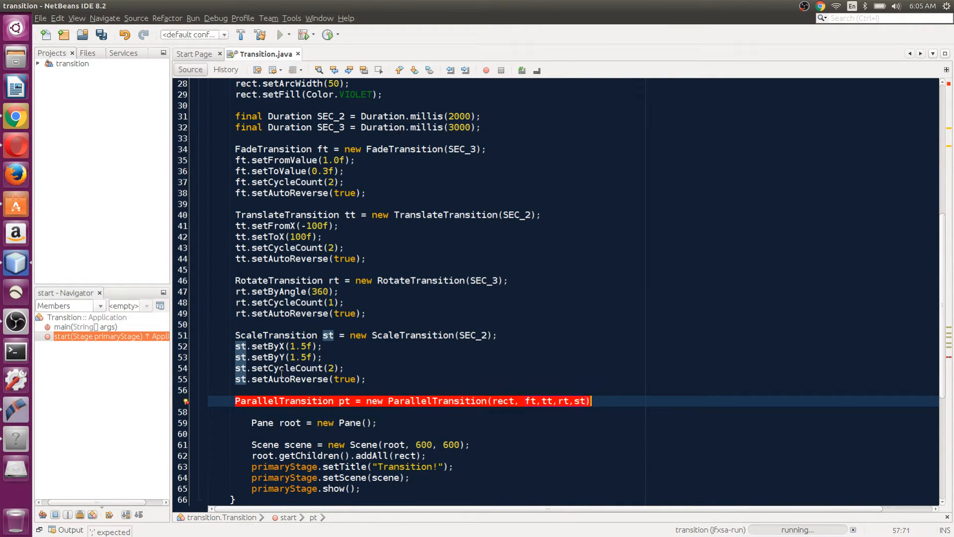
{"action": "key", "text": "Return"}
{"action": "key", "text": "ctrl+space"}
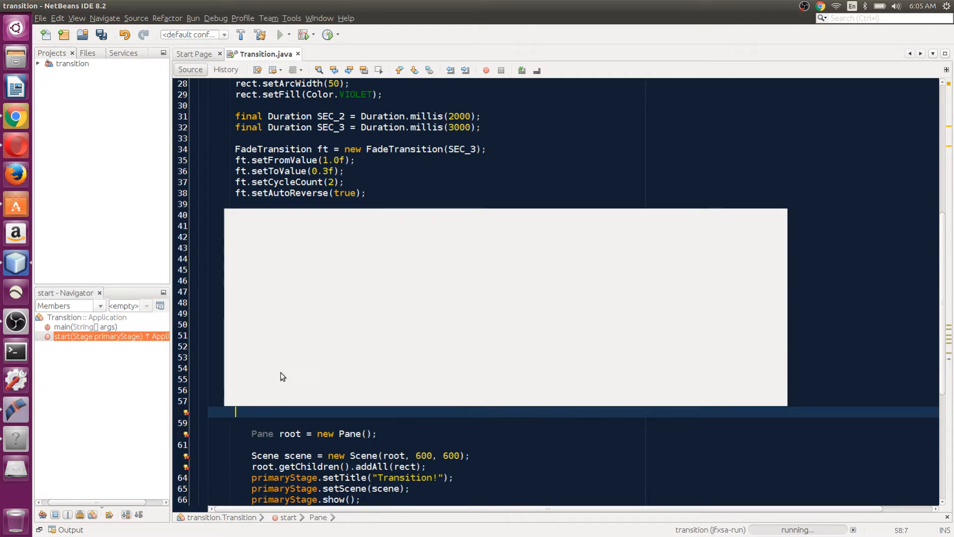
{"action": "type", "text": "pt.pla"}
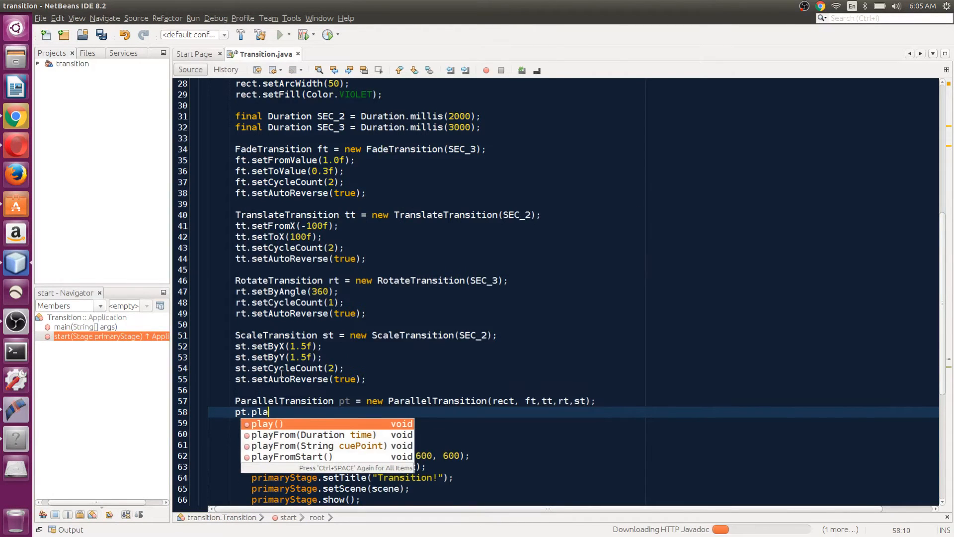
{"action": "type", "text": "y();"}
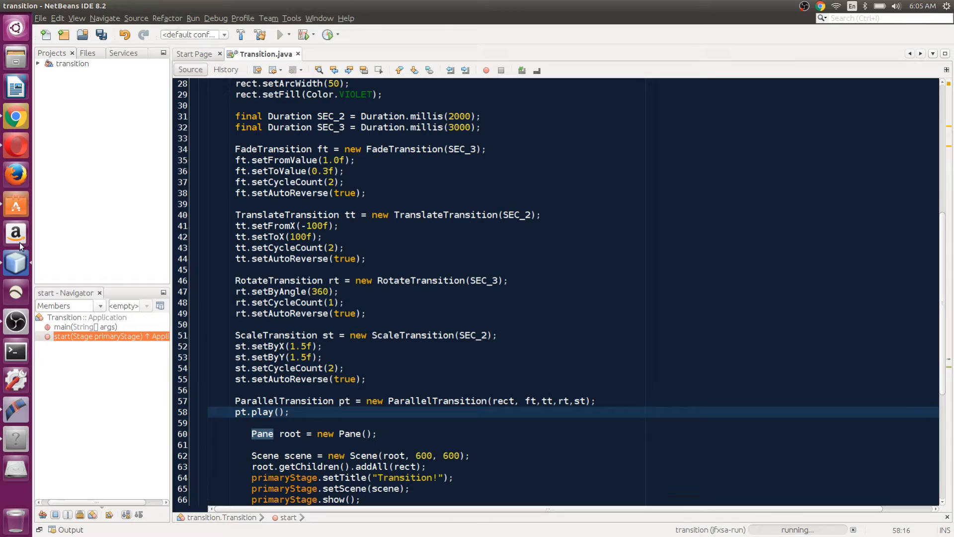
{"action": "left_click", "coordinate": [322, 292]}
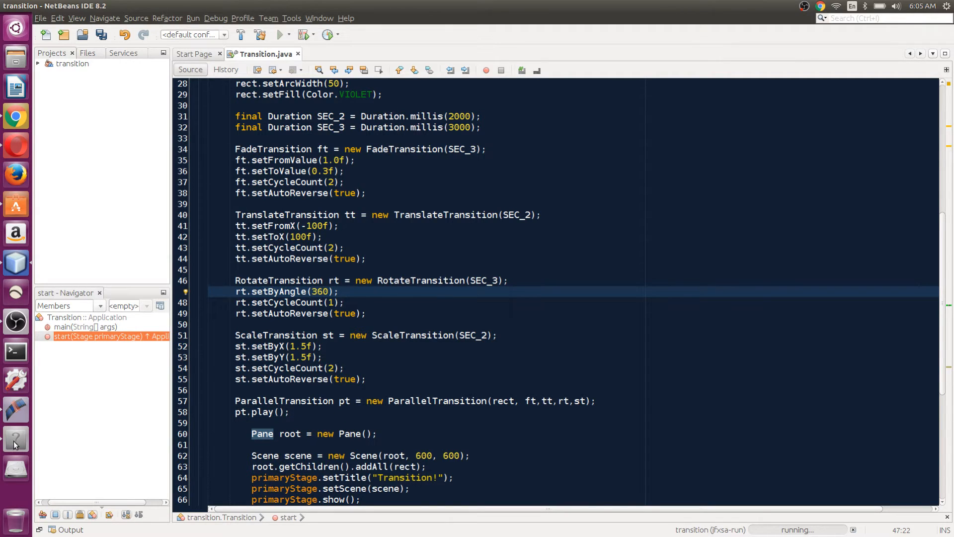
{"action": "left_click", "coordinate": [351, 90]}
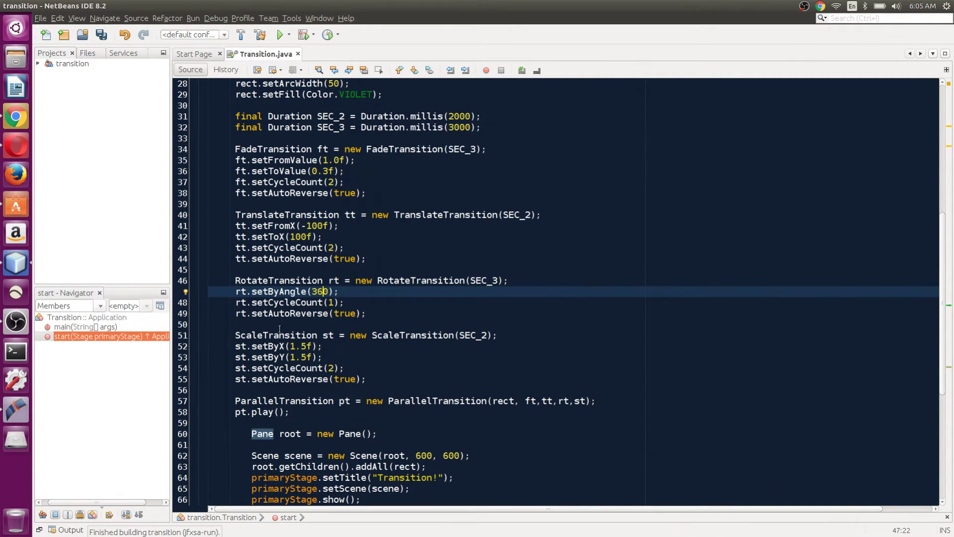
{"action": "left_click", "coordinate": [280, 35]}
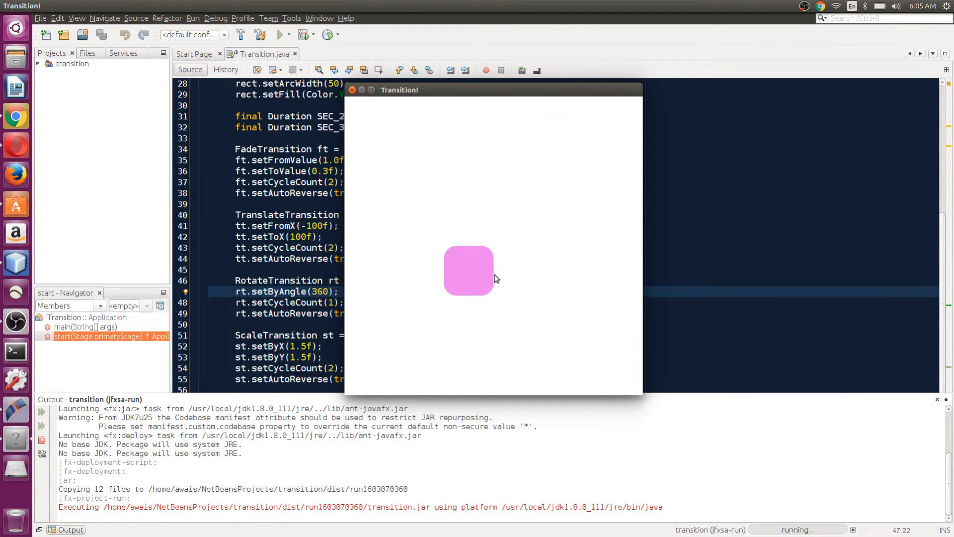
{"action": "left_click", "coordinate": [353, 89]}
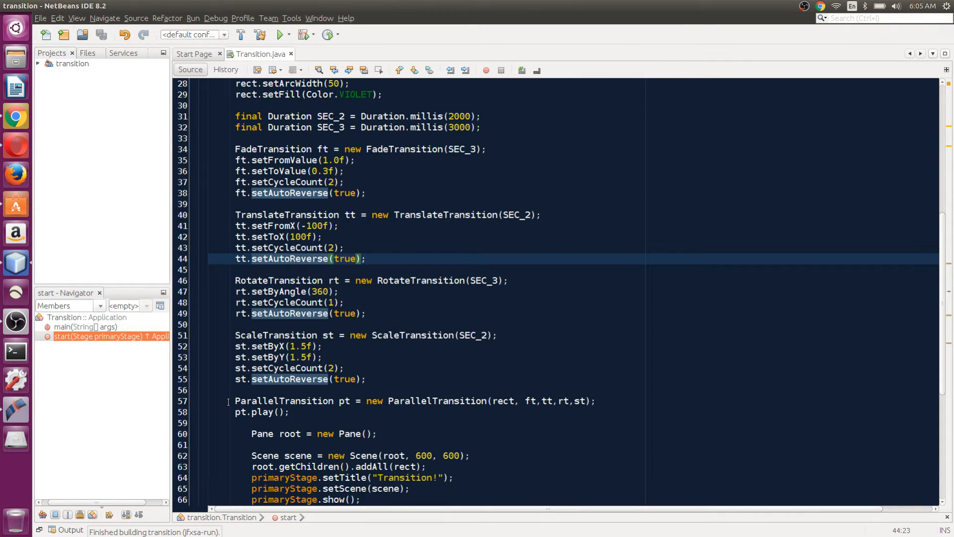
Delete the ParallelTransition declaration and pt.play() lines.
{"action": "mouse_move", "coordinate": [229, 403]}
{"action": "left_mouse_down"}
{"action": "mouse_move", "coordinate": [291, 414]}
{"action": "mouse_move", "coordinate": [233, 401]}
{"action": "left_mouse_up"}
{"action": "left_click", "coordinate": [298, 415]}
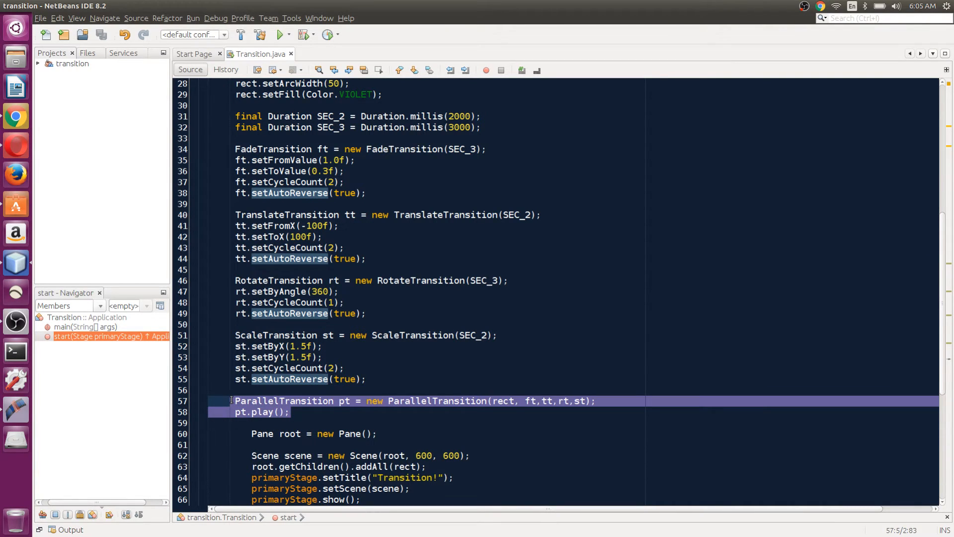
{"action": "key", "text": "Delete"}
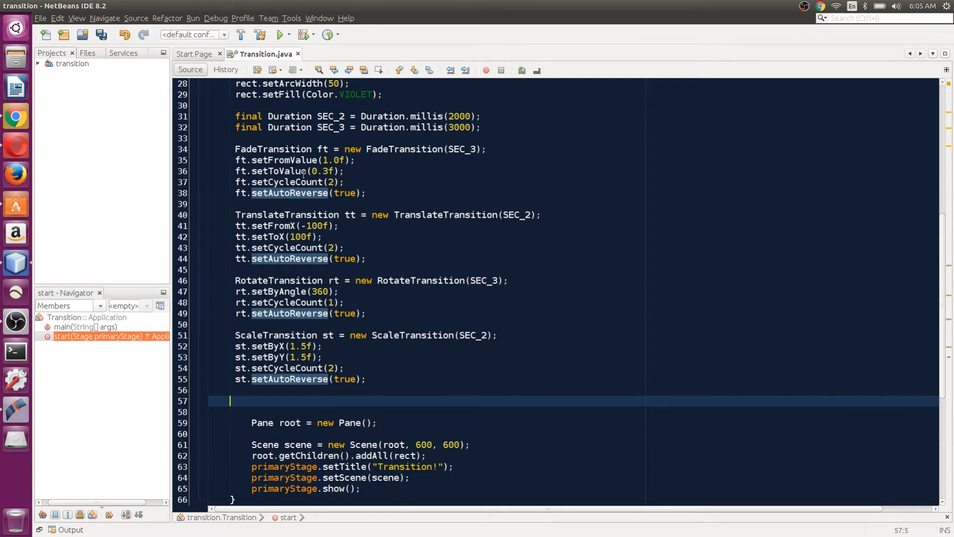
{"action": "scroll", "coordinate": [313, 160], "scroll_direction": "up", "scroll_amount": 1}
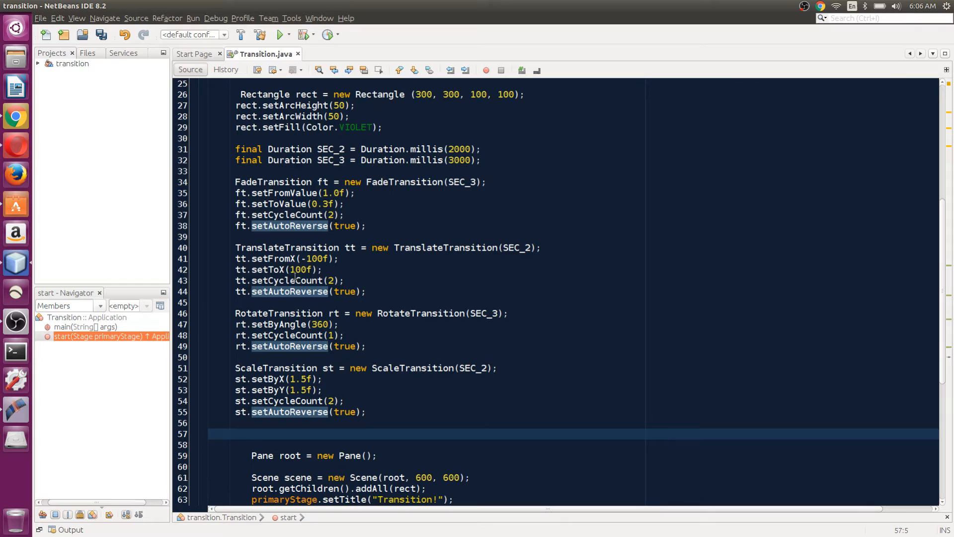
Glance over the fade and rotate blocks, then settle the caret on empty line 57.
{"action": "left_click", "coordinate": [285, 346]}
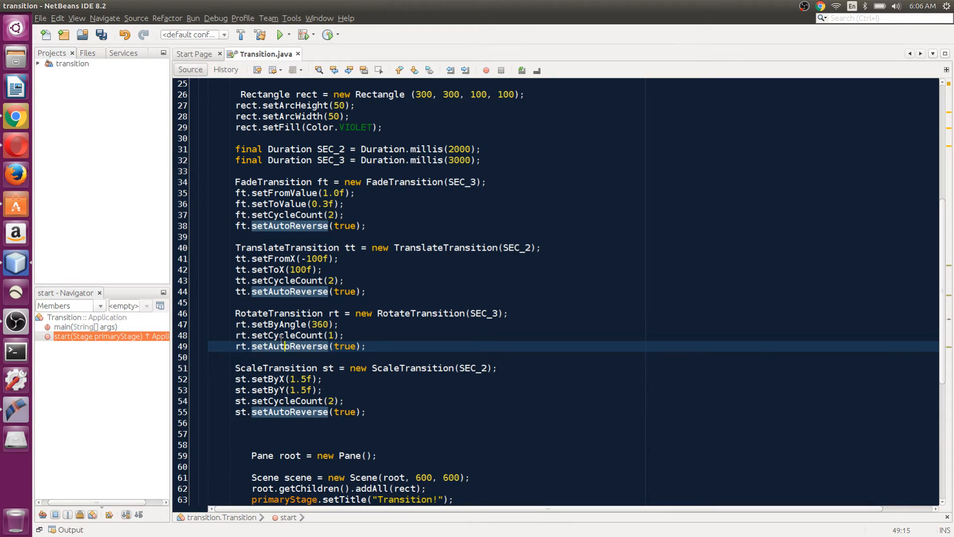
{"action": "left_click", "coordinate": [286, 204]}
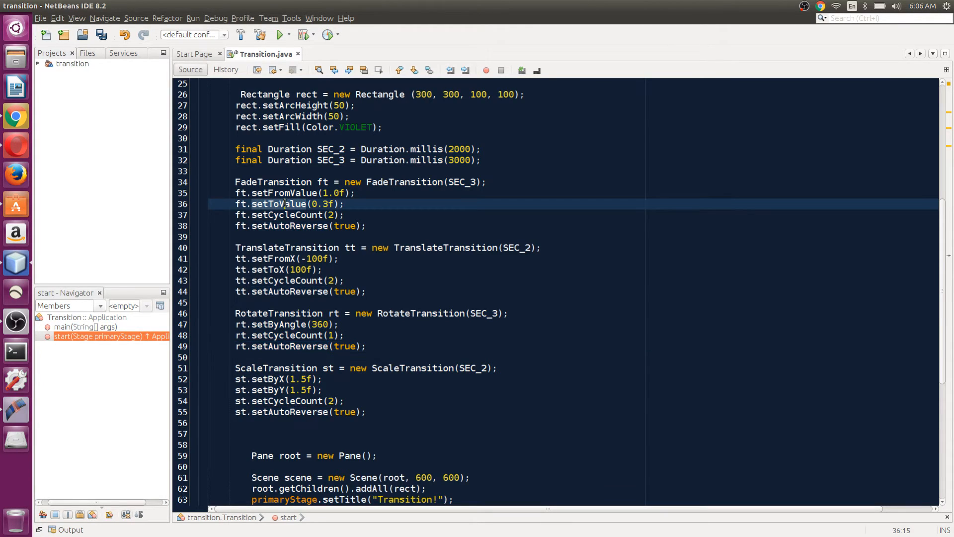
{"action": "scroll", "coordinate": [299, 232], "scroll_direction": "down", "scroll_amount": 1}
{"action": "left_click", "coordinate": [287, 390]}
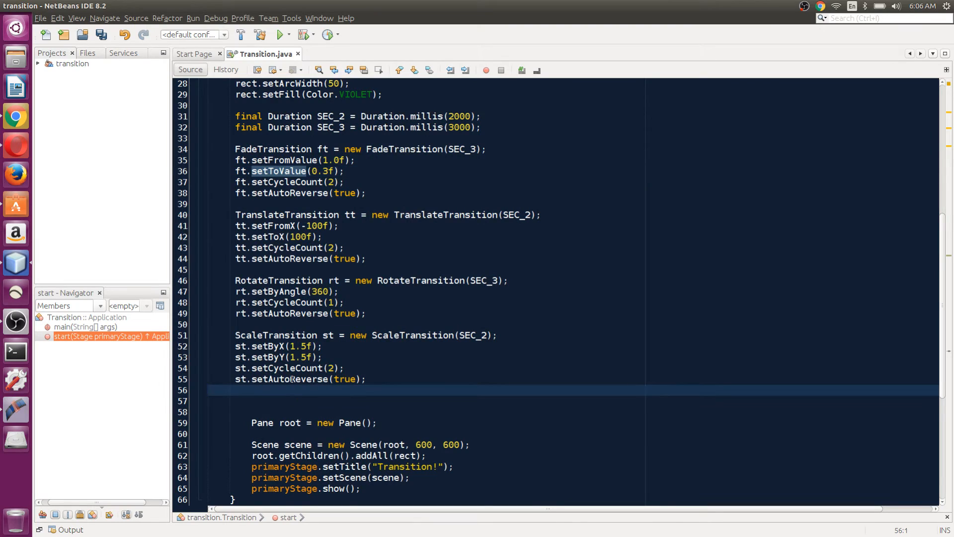
{"action": "key", "text": "Down"}
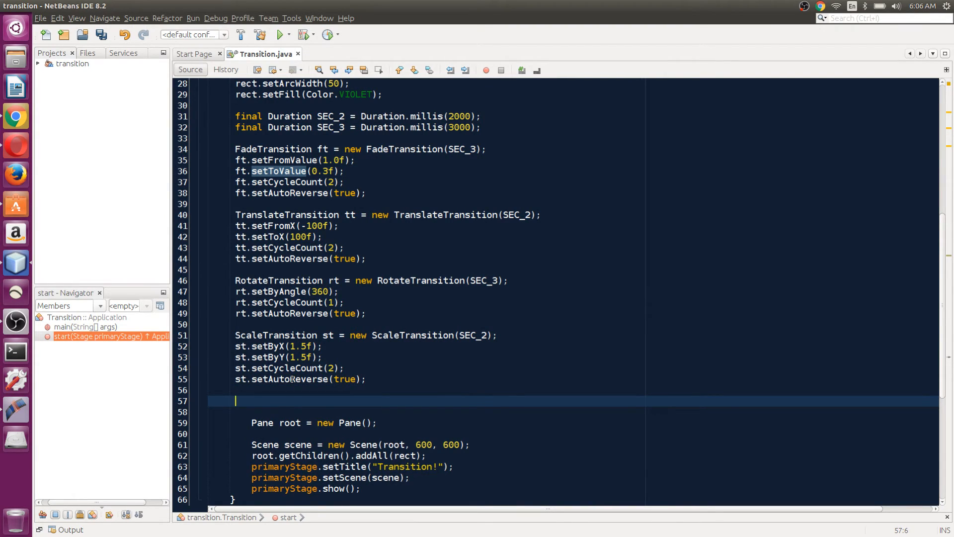
{"action": "type", "text": "S"}
Declare SequentialTransition sq using the node-plus-animations constructor, renaming away from the clashing st.
{"action": "key", "text": "ctrl+space"}
{"action": "type", "text": "equ"}
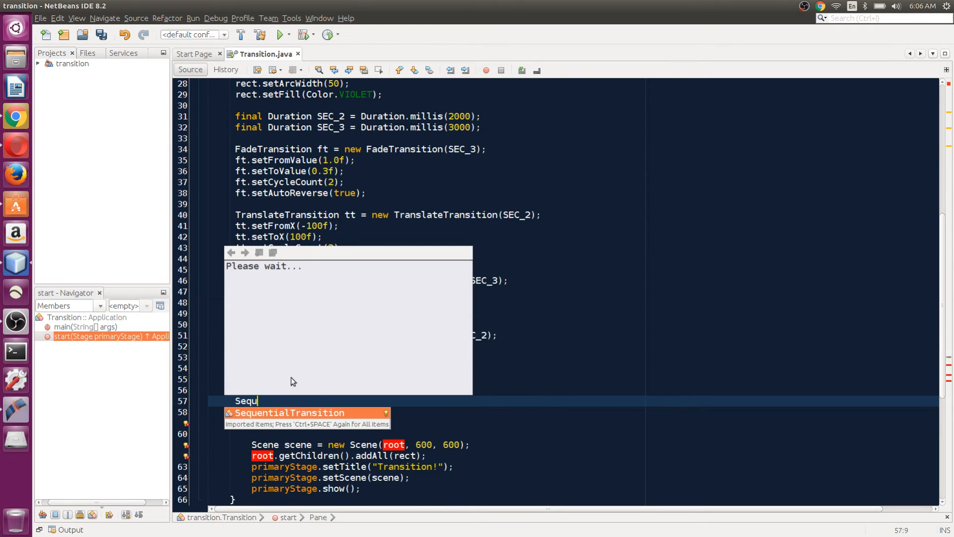
{"action": "key", "text": "Return"}
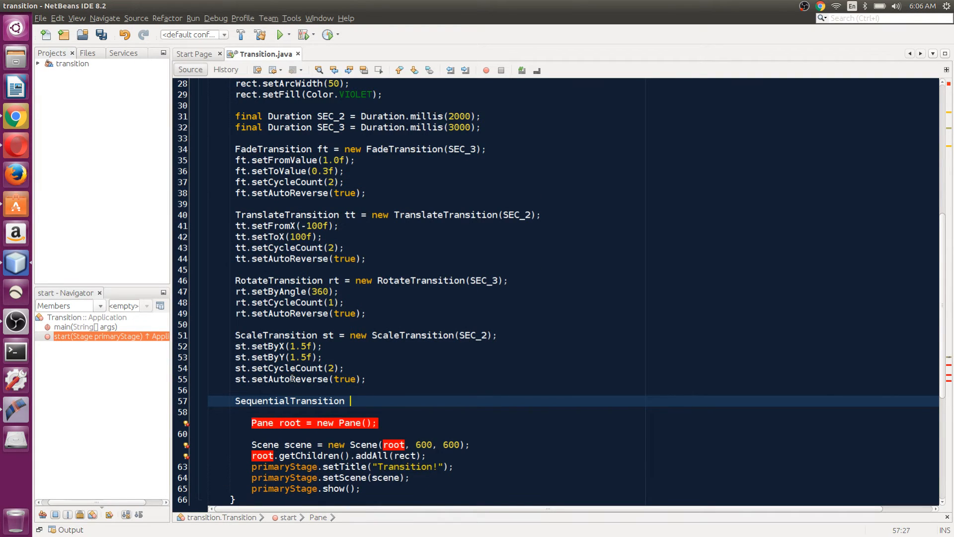
{"action": "type", "text": "sq"}
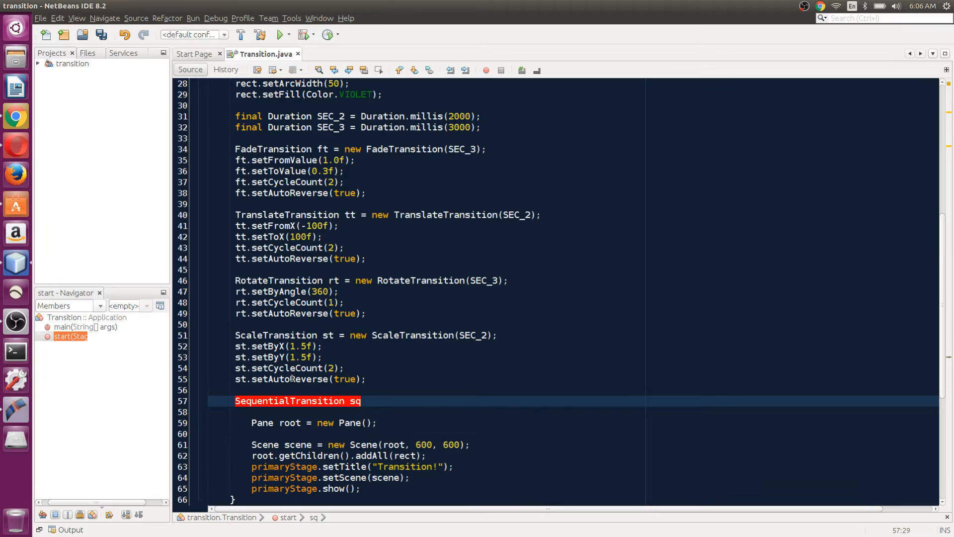
{"action": "key", "text": "BackSpace"}
{"action": "type", "text": "t"}
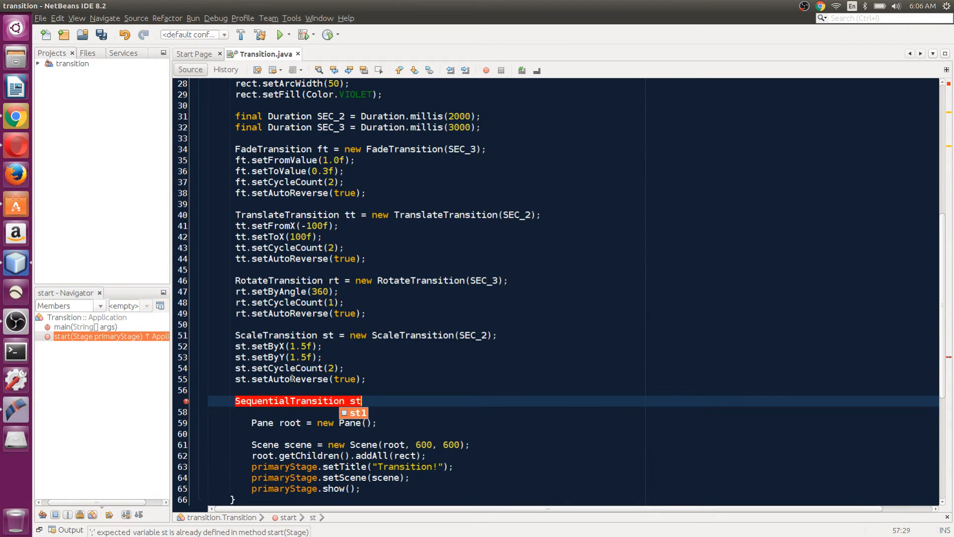
{"action": "key", "text": "BackSpace"}
{"action": "key", "text": "BackSpace"}
{"action": "type", "text": "s"}
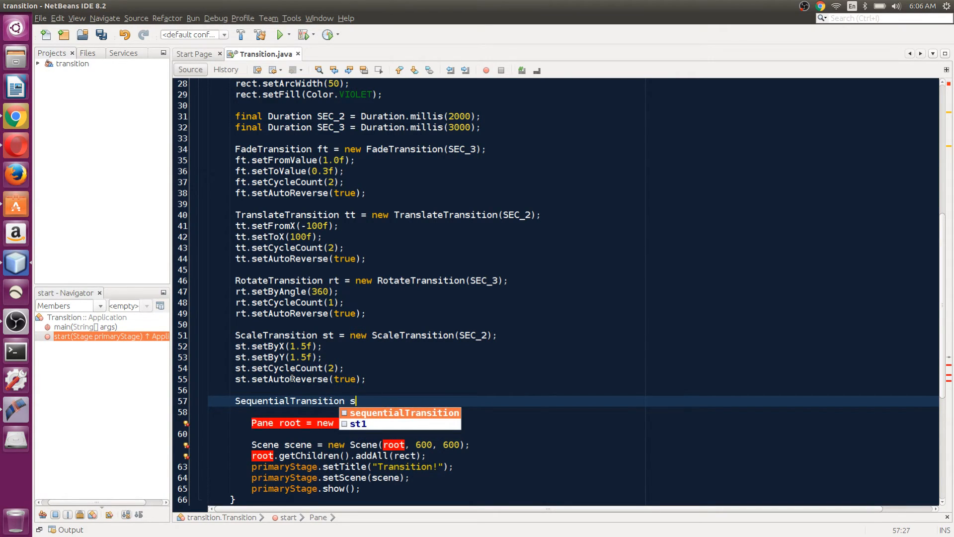
{"action": "type", "text": "q"}
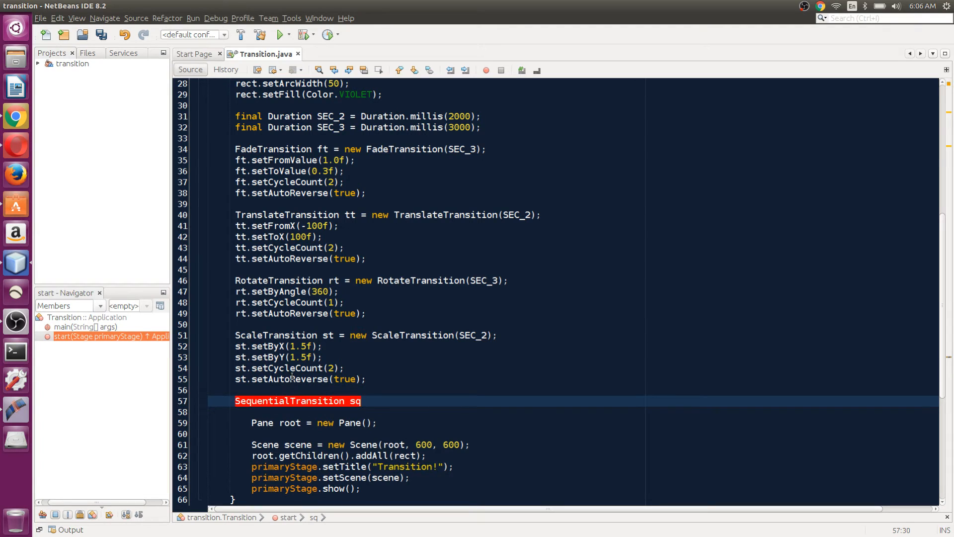
{"action": "type", "text": " = new Se"}
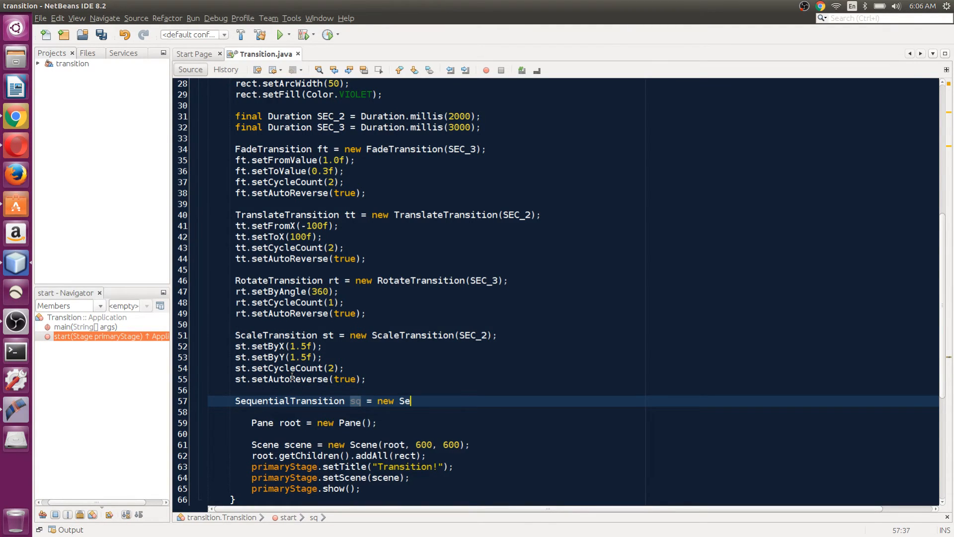
{"action": "key", "text": "Return"}
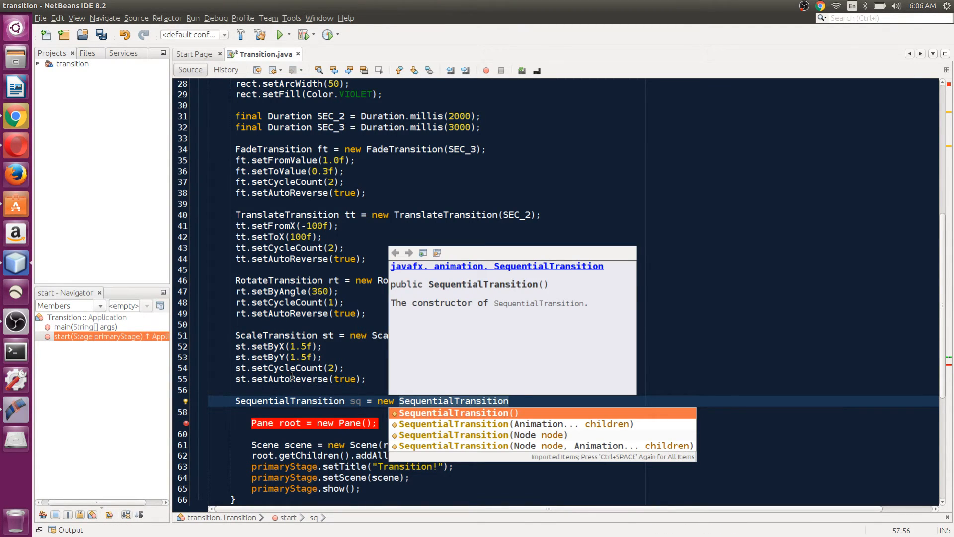
{"action": "key", "text": "Down"}
{"action": "key", "text": "Down"}
{"action": "key", "text": "Down"}
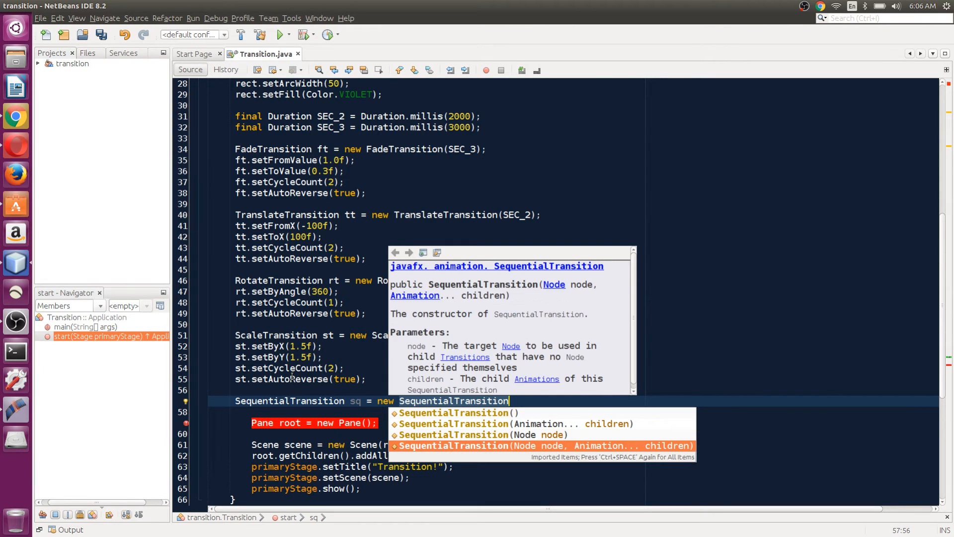
{"action": "key", "text": "Return"}
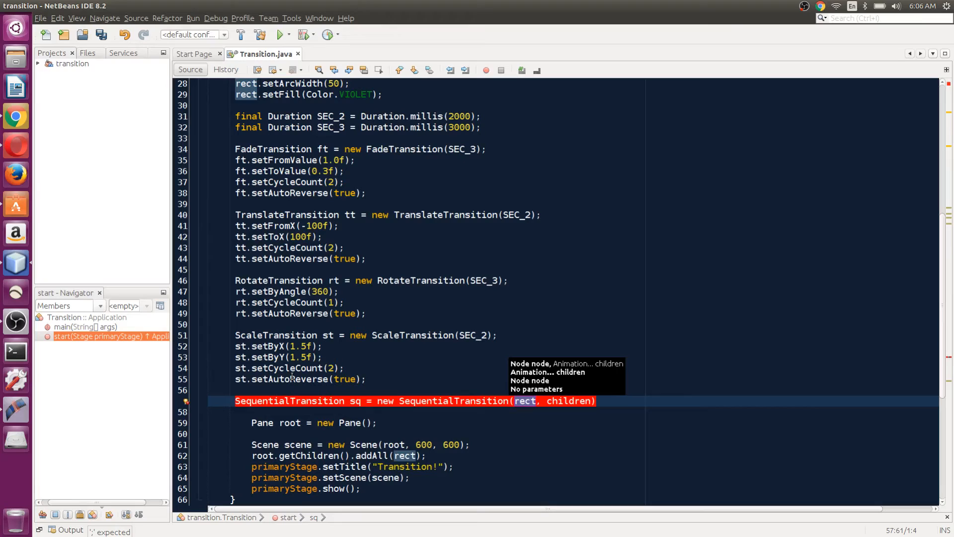
Fill the constructor with rect, st, ft, rt, tt and check the argument order.
{"action": "key", "text": "Tab"}
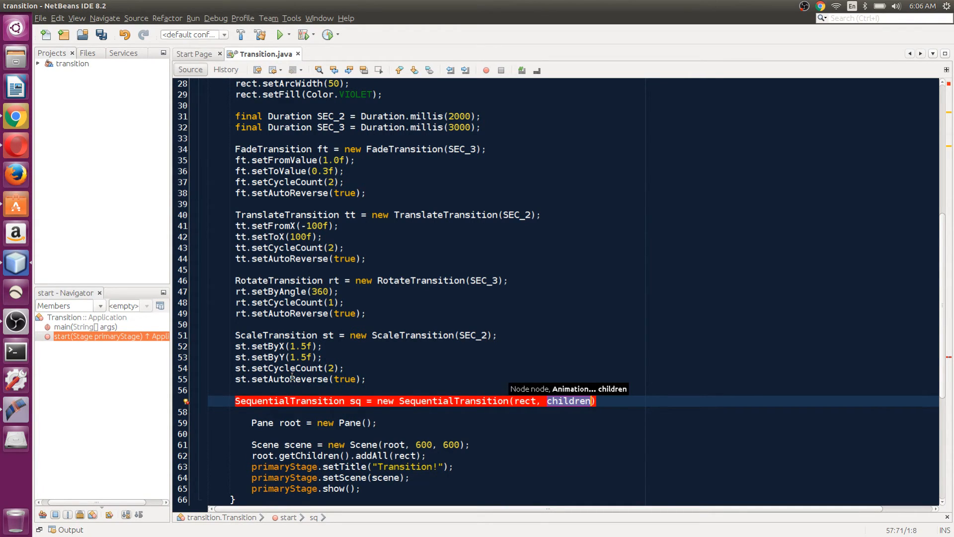
{"action": "type", "text": "st"}
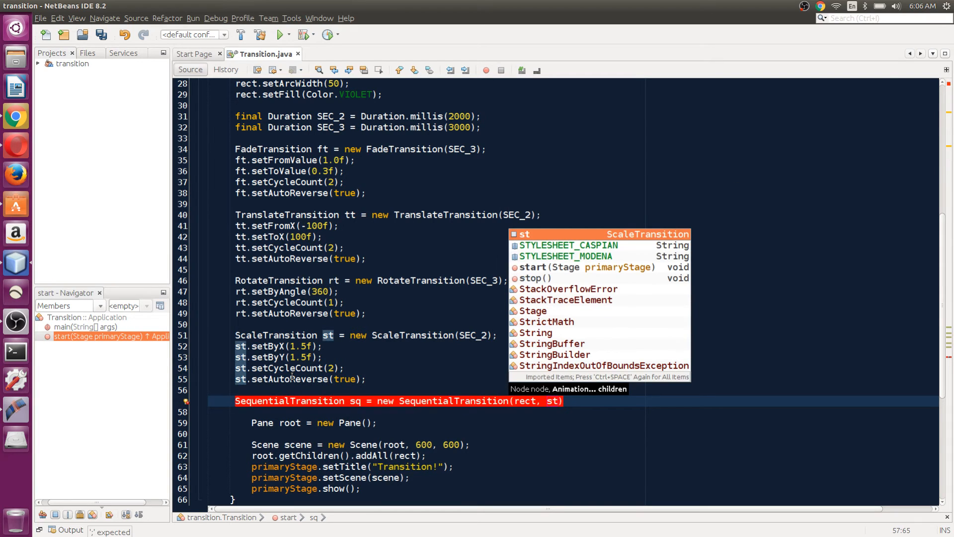
{"action": "type", "text": ","}
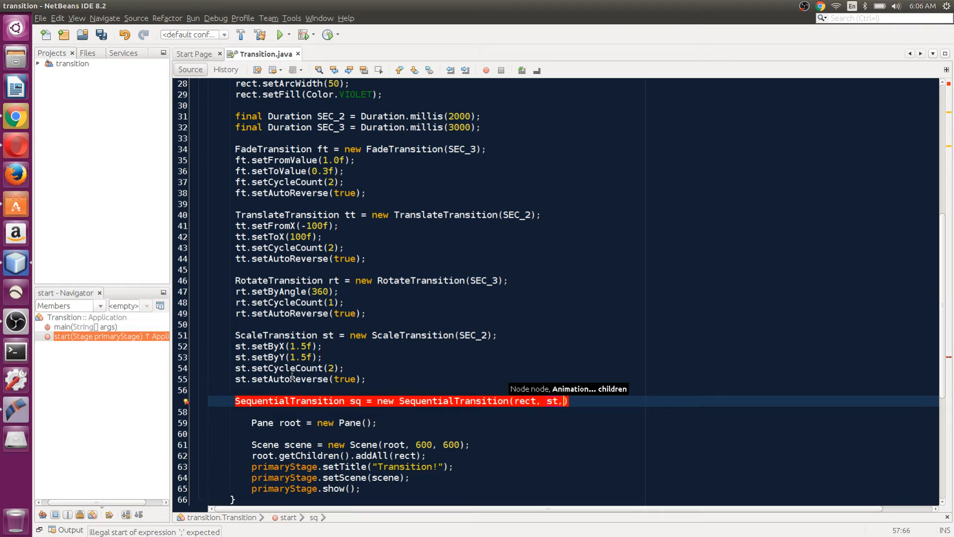
{"action": "type", "text": "ft"}
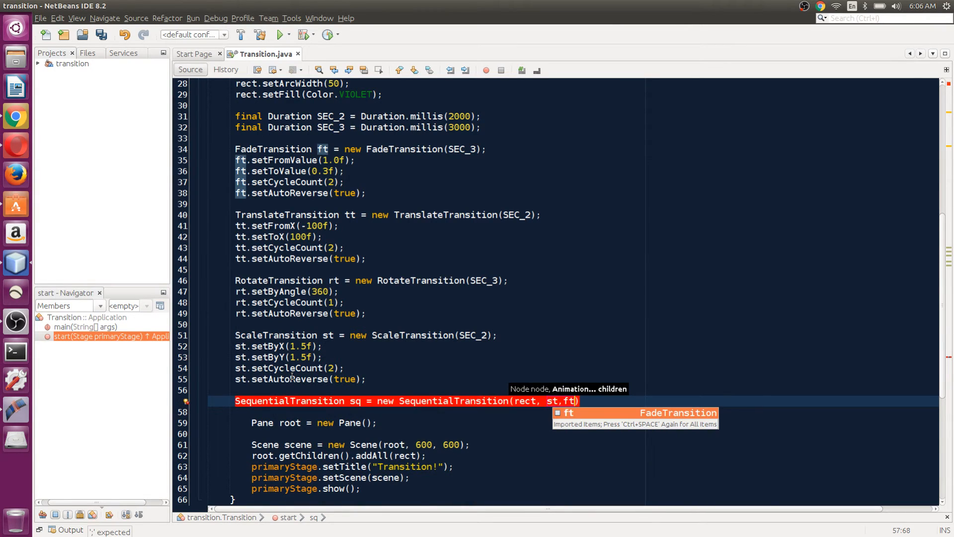
{"action": "type", "text": ","}
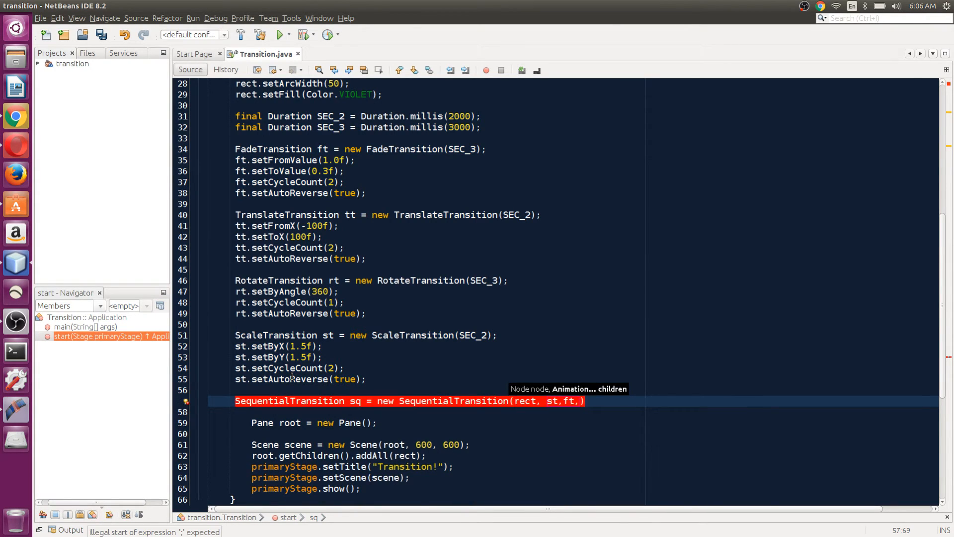
{"action": "type", "text": "rt,"}
{"action": "type", "text": "tt"}
{"action": "key", "text": "Escape"}
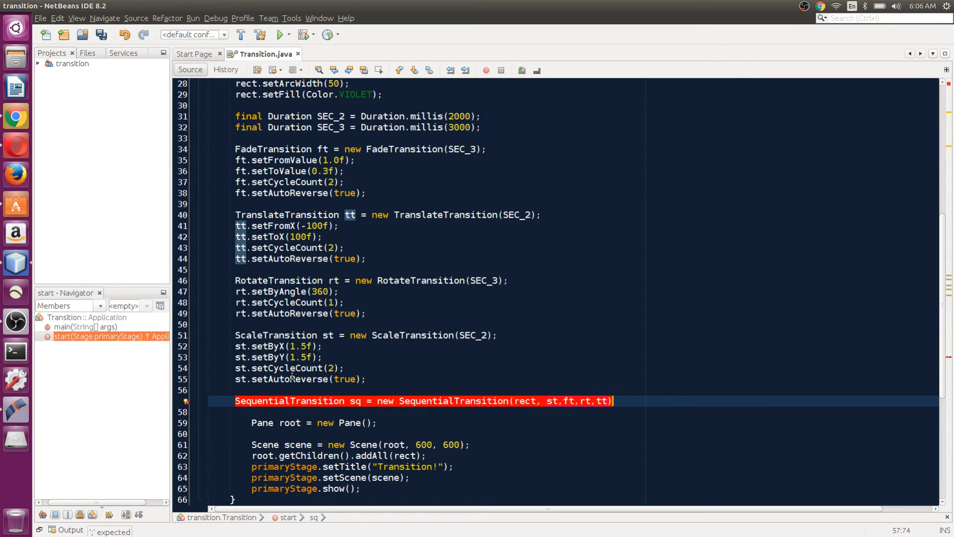
{"action": "type", "text": ";"}
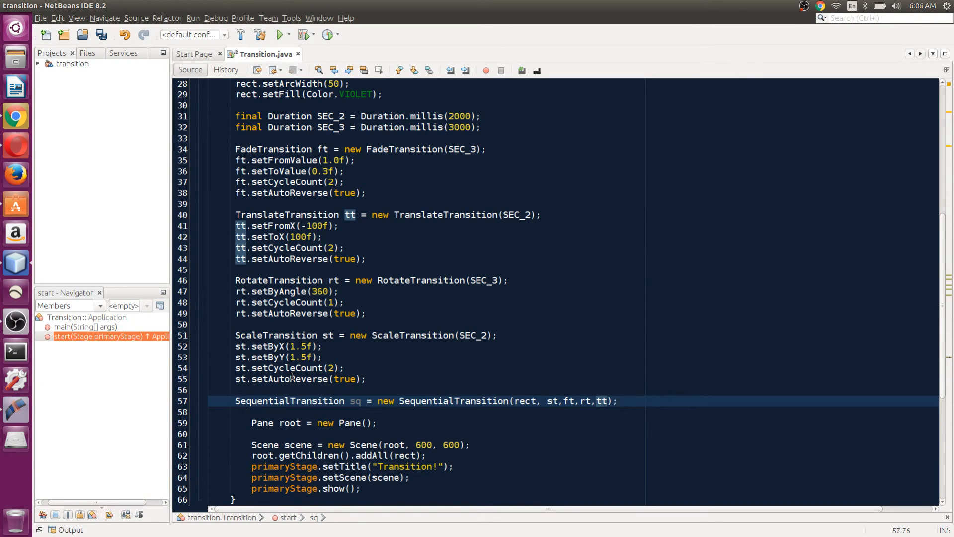
{"action": "key", "text": "Return"}
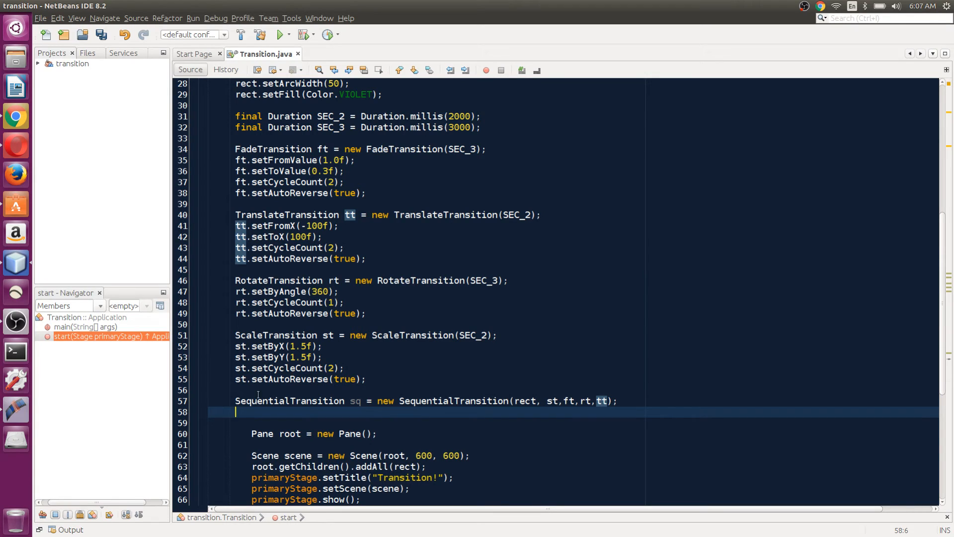
{"action": "left_click", "coordinate": [551, 402]}
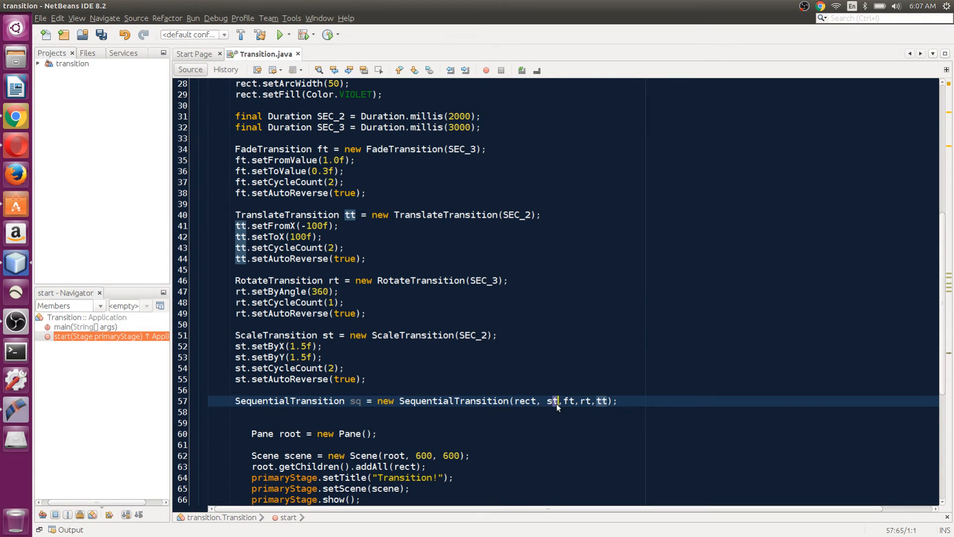
{"action": "key", "text": "Right"}
{"action": "key", "text": "Right"}
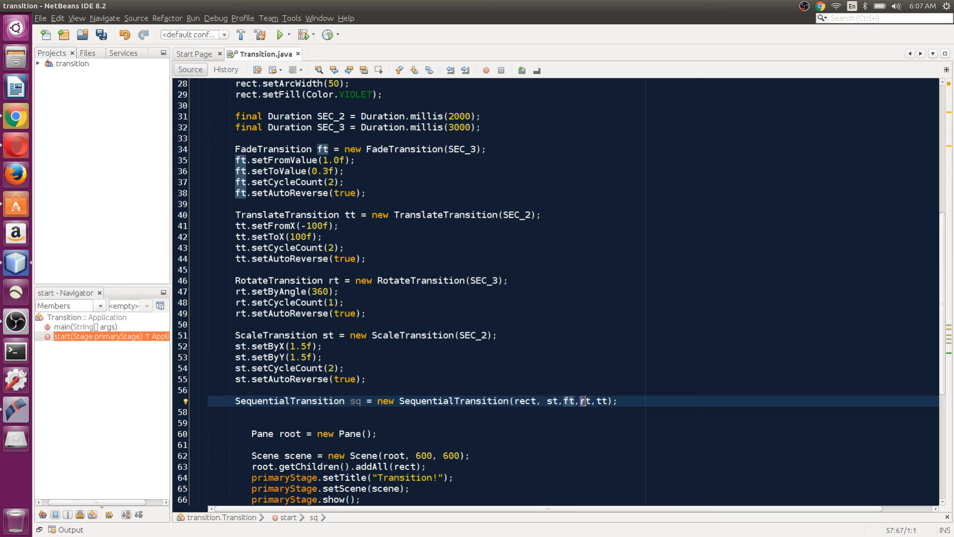
{"action": "key", "text": "Right"}
{"action": "key", "text": "Right"}
Add sq.play(); on line 58.
{"action": "left_click", "coordinate": [530, 413]}
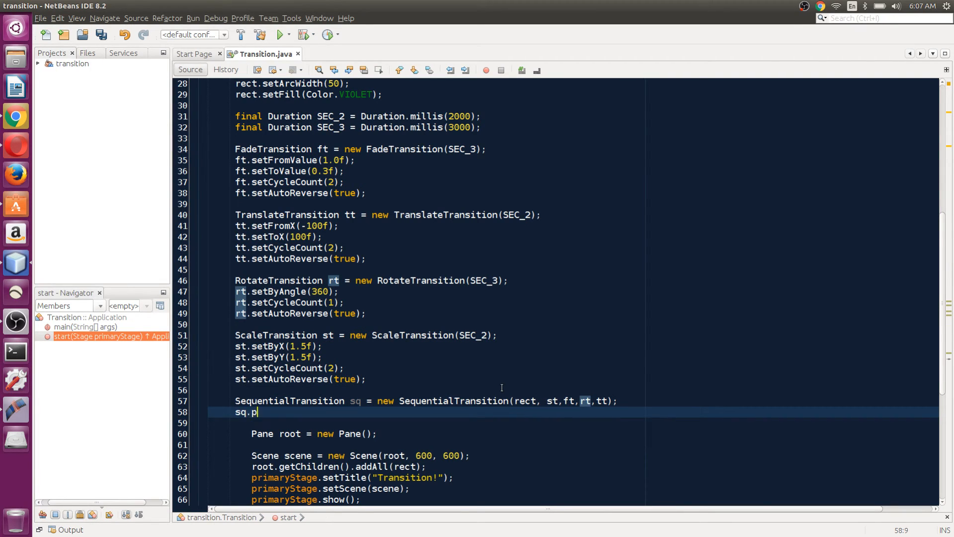
{"action": "type", "text": "la"}
{"action": "key", "text": "ctrl+space"}
{"action": "key", "text": "Return"}
{"action": "type", "text": ";"}
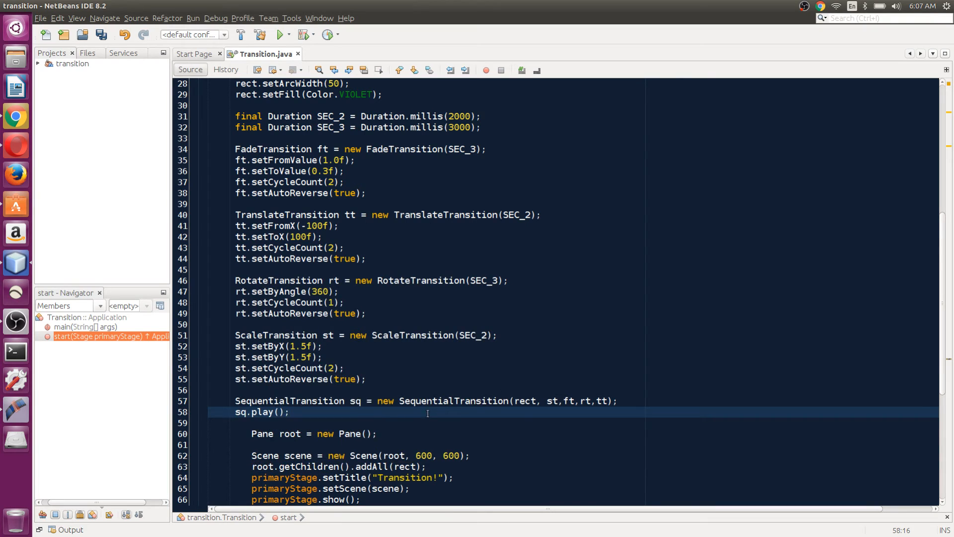
Run the project and move the Transition! window aside to watch the rectangle animate.
{"action": "left_click", "coordinate": [281, 35]}
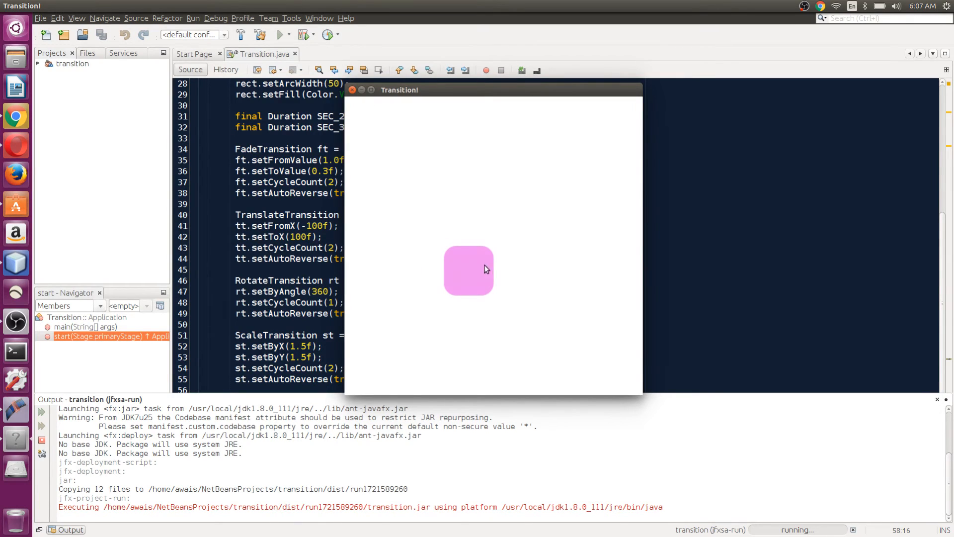
{"action": "mouse_move", "coordinate": [544, 90]}
{"action": "left_mouse_down"}
{"action": "mouse_move", "coordinate": [802, 18]}
{"action": "mouse_move", "coordinate": [663, 100]}
{"action": "left_mouse_up"}
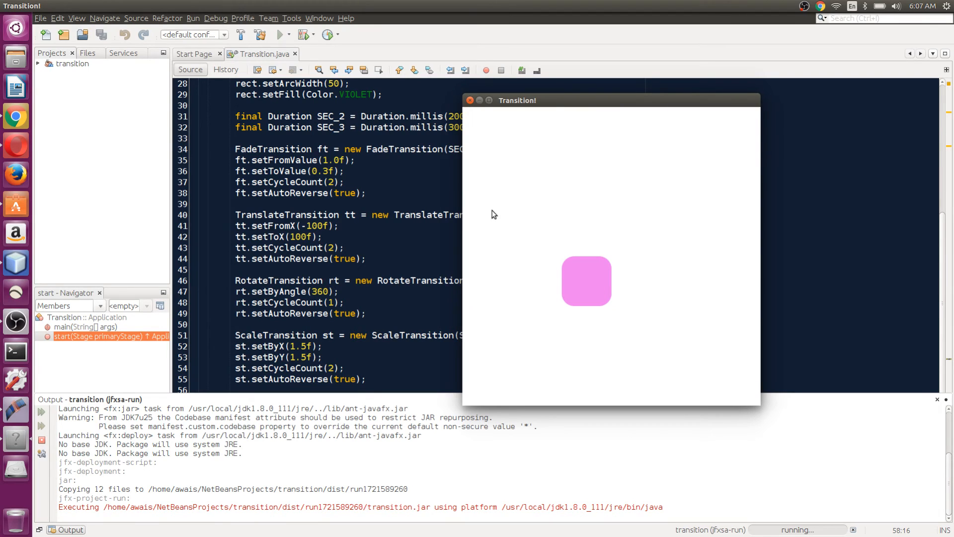
Close the running app window and the build log to return to the code.
{"action": "left_click", "coordinate": [471, 100]}
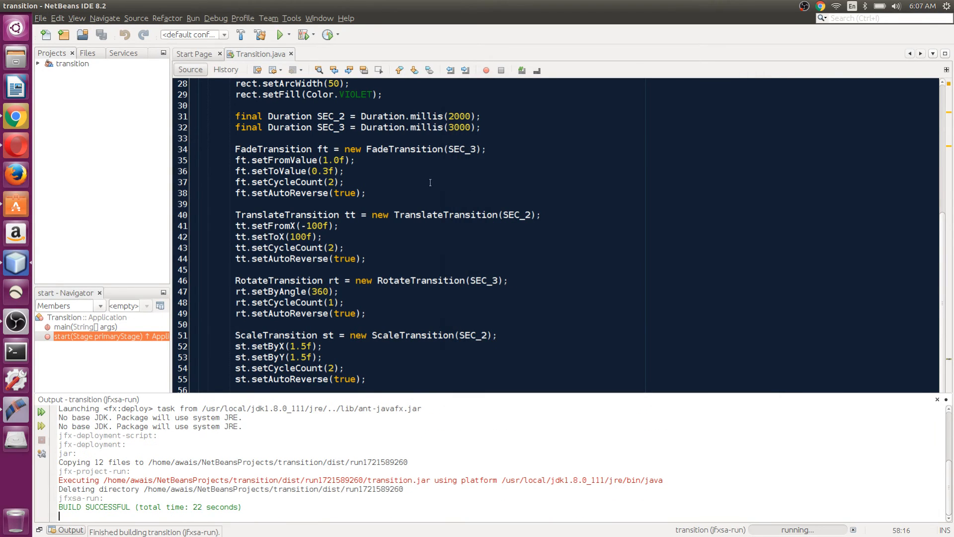
{"action": "scroll", "coordinate": [410, 221], "scroll_direction": "down", "scroll_amount": 1}
{"action": "scroll", "coordinate": [410, 222], "scroll_direction": "down", "scroll_amount": 1}
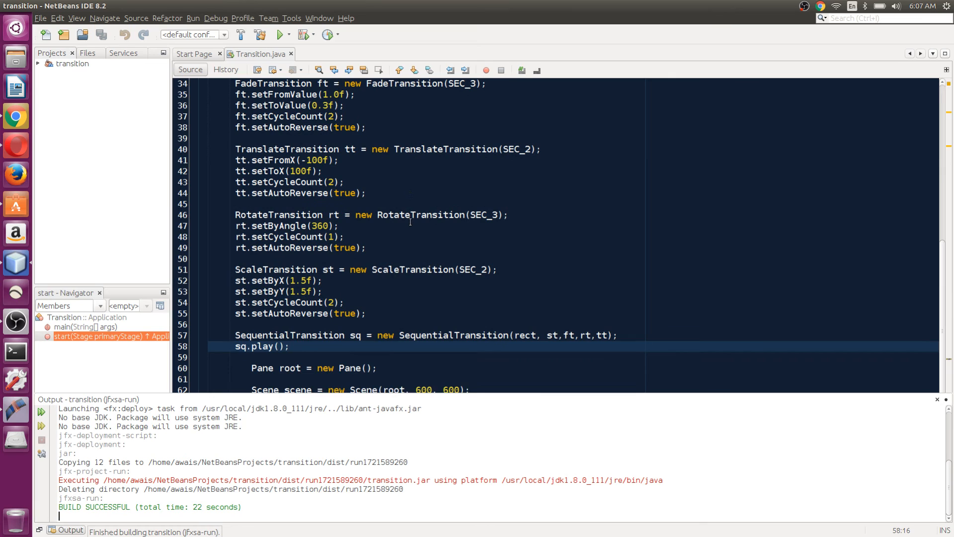
{"action": "left_click", "coordinate": [306, 292]}
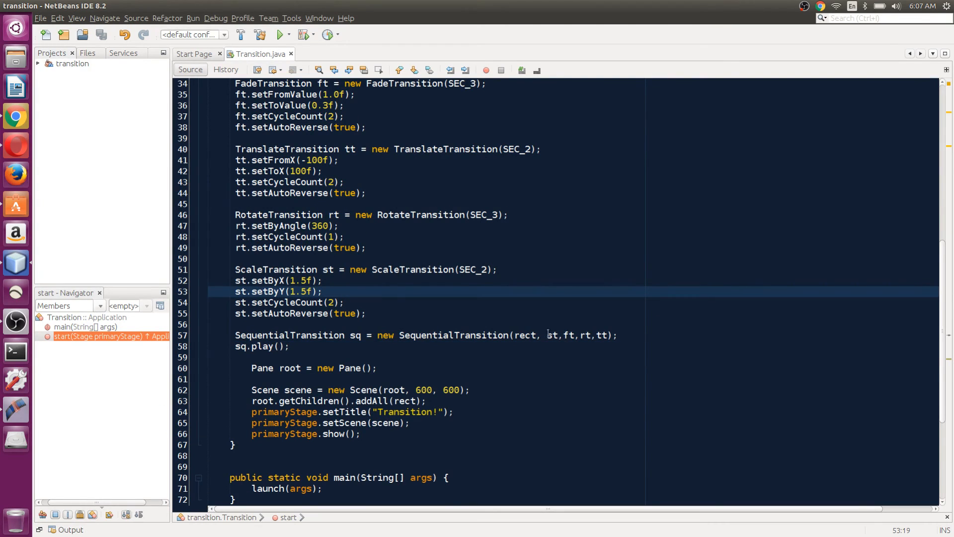
Glance at the sq arguments, add a blank line after sq.play(); and rest on line 45.
{"action": "left_click_drag", "start_coordinate": [536, 335], "coordinate": [603, 335]}
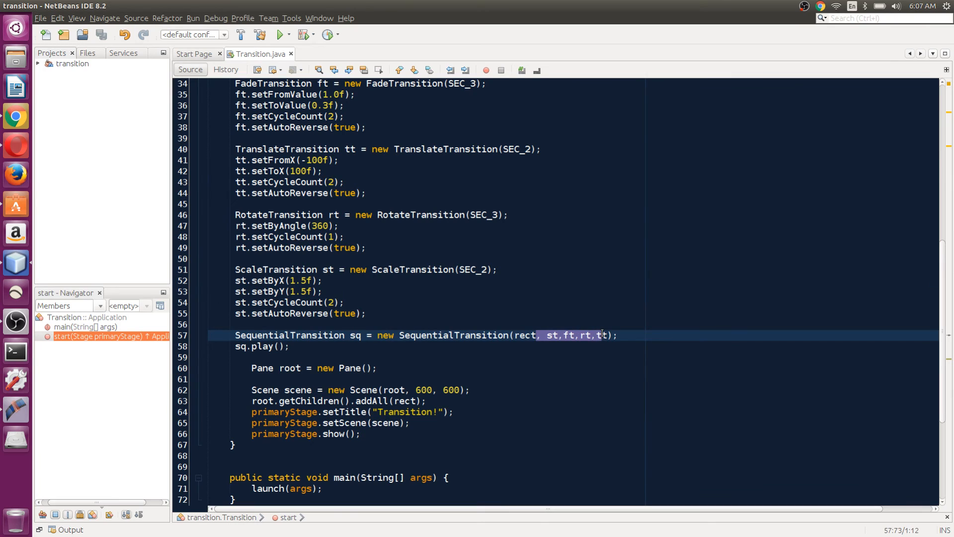
{"action": "left_click", "coordinate": [472, 355]}
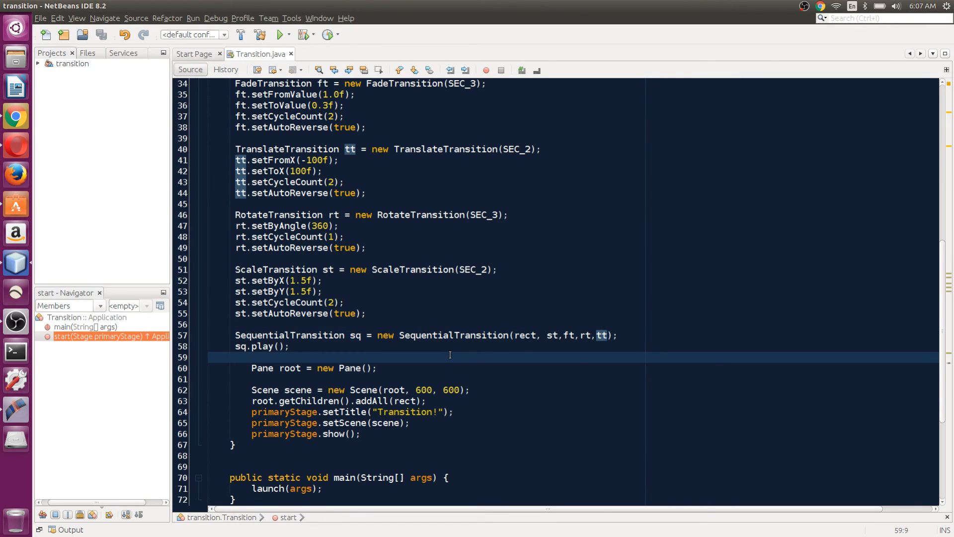
{"action": "key", "text": "Return"}
{"action": "left_click", "coordinate": [289, 204]}
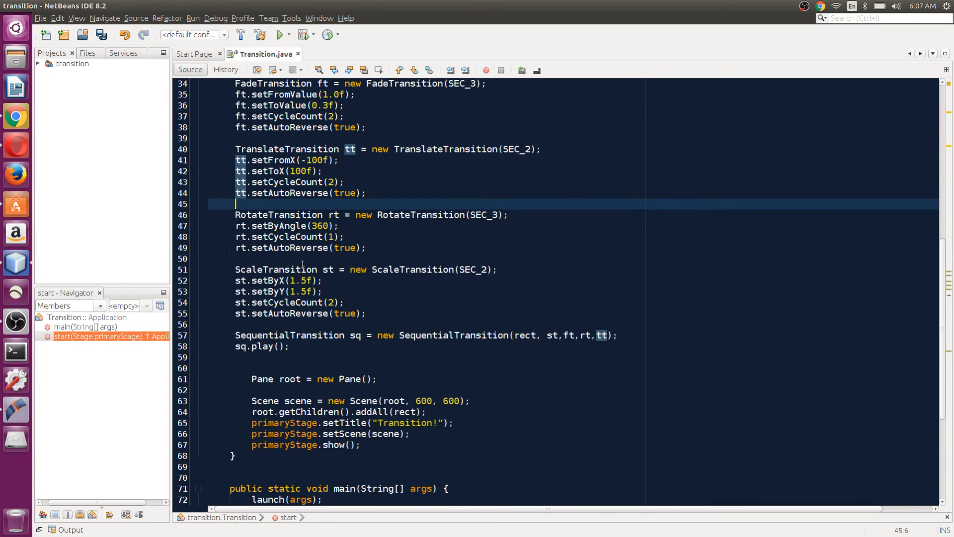
Switch to Opera and browse the javafx.animation summary down to the Transition classes.
{"action": "left_click", "coordinate": [18, 147]}
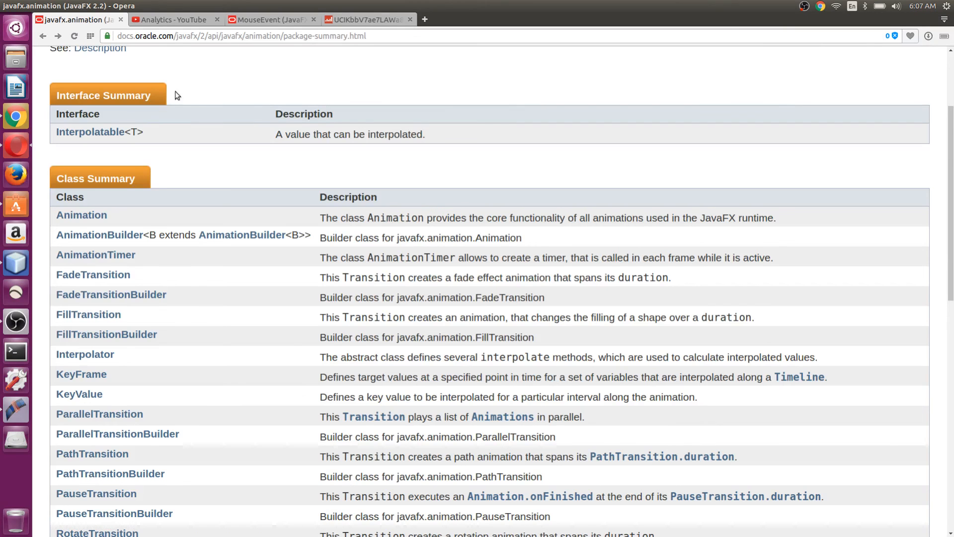
{"action": "scroll", "coordinate": [296, 215], "scroll_direction": "down", "scroll_amount": 2}
{"action": "scroll", "coordinate": [315, 221], "scroll_direction": "down", "scroll_amount": 3}
{"action": "scroll", "coordinate": [319, 213], "scroll_direction": "down", "scroll_amount": 2}
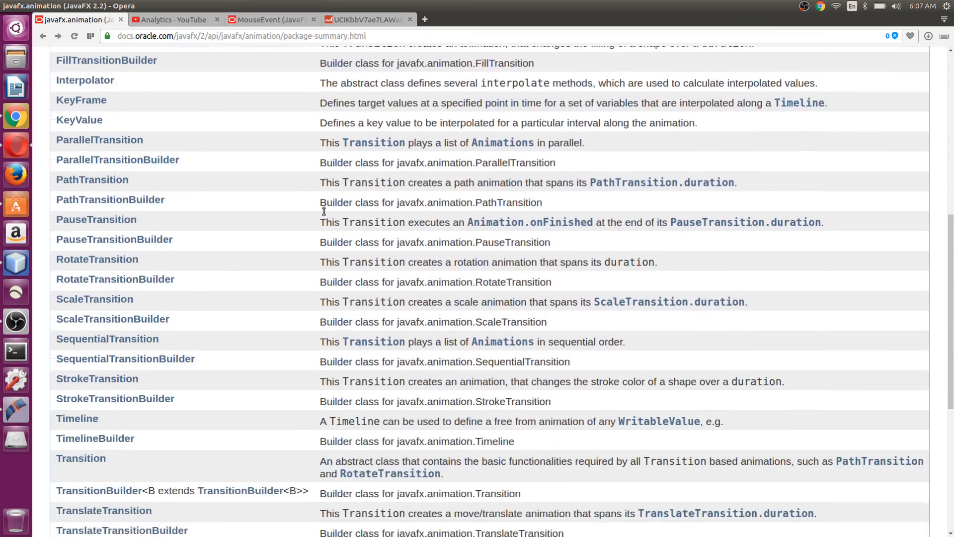
{"action": "scroll", "coordinate": [207, 274], "scroll_direction": "down", "scroll_amount": 2}
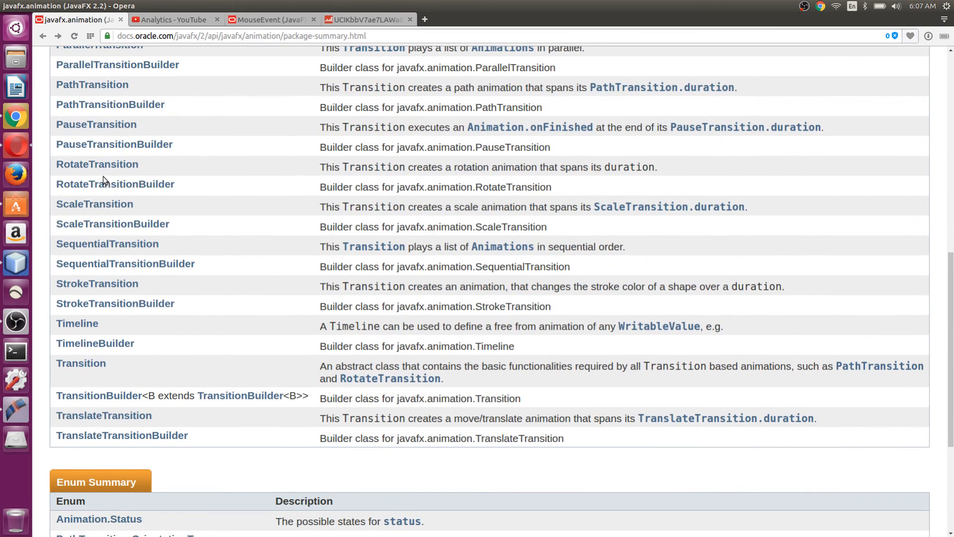
{"action": "scroll", "coordinate": [105, 309], "scroll_direction": "up", "scroll_amount": 3}
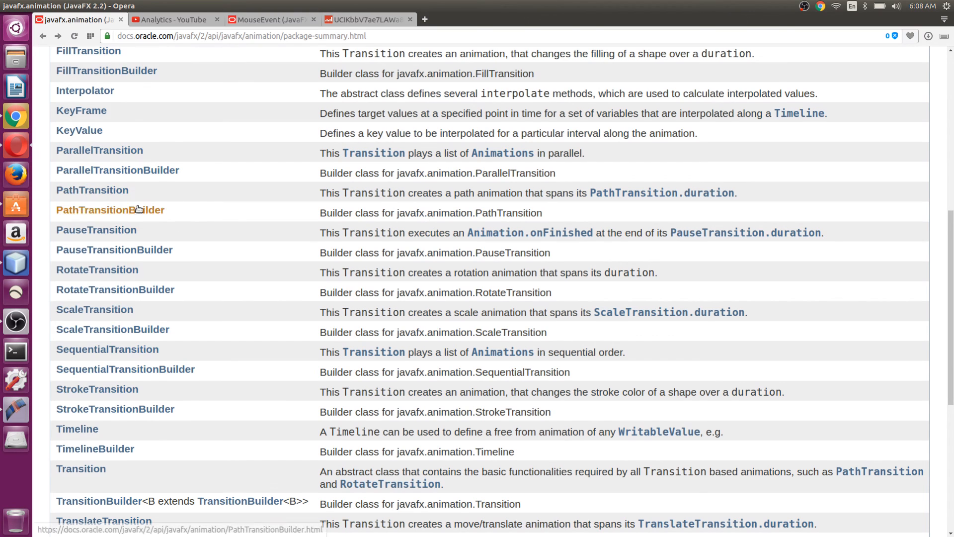
Return to Transition.java and select through the four transition setup blocks, lines 39-55.
{"action": "left_click", "coordinate": [15, 262]}
{"action": "left_click", "coordinate": [343, 281]}
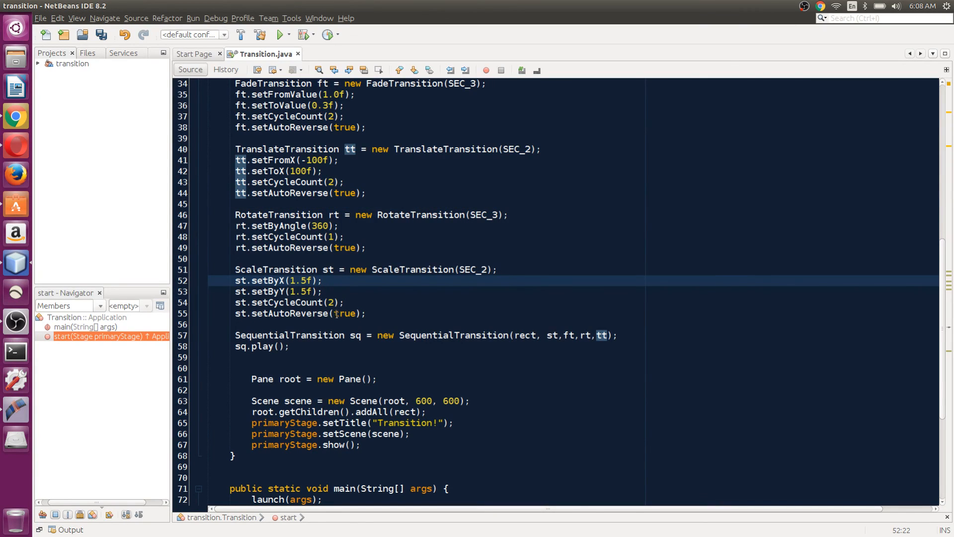
{"action": "mouse_move", "coordinate": [367, 313]}
{"action": "left_mouse_down"}
{"action": "mouse_move", "coordinate": [330, 139]}
{"action": "mouse_move", "coordinate": [291, 128]}
{"action": "left_mouse_up"}
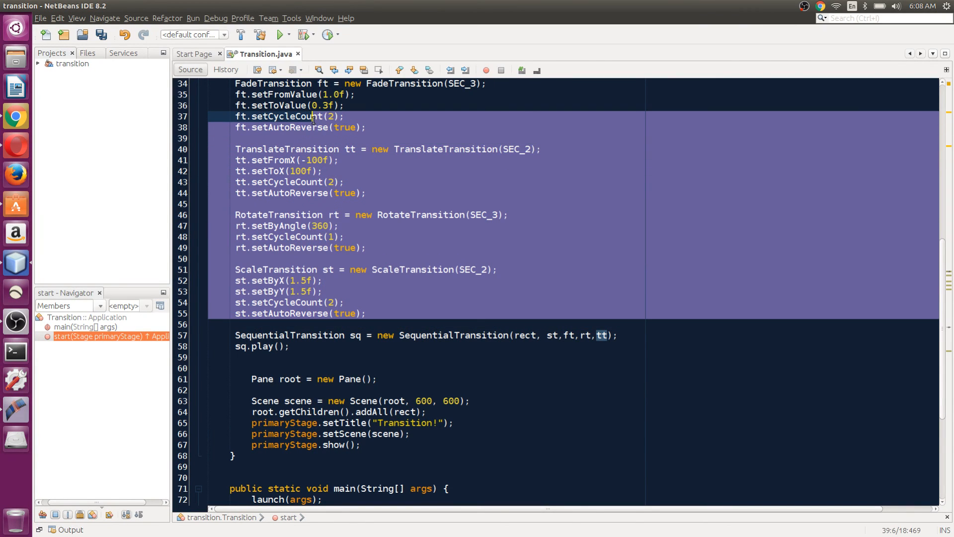
{"action": "left_click", "coordinate": [291, 128]}
Walk through the translate, rotate and scale blocks, ending with the caret on line 56.
{"action": "left_click", "coordinate": [285, 174]}
{"action": "left_click_drag", "start_coordinate": [284, 182], "coordinate": [295, 192]}
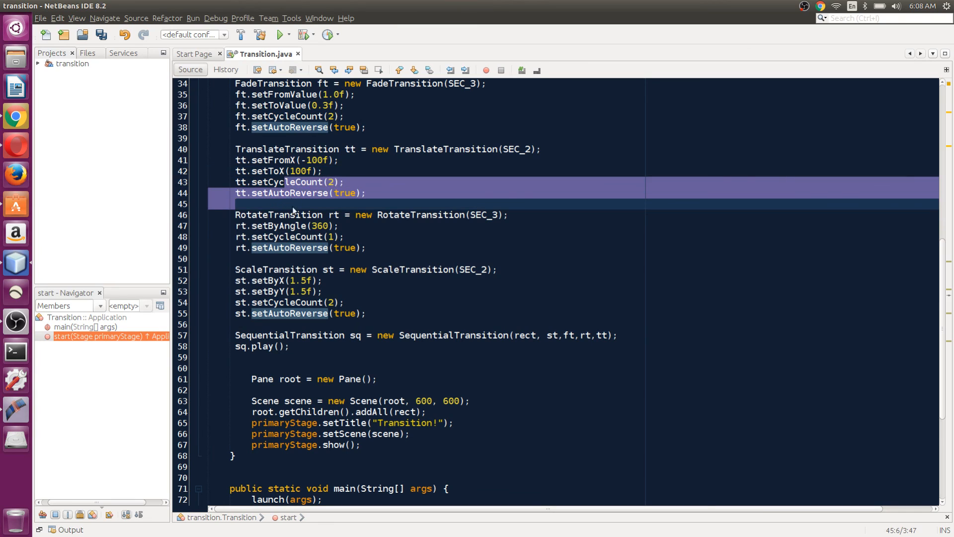
{"action": "left_click", "coordinate": [295, 215]}
{"action": "left_click_drag", "start_coordinate": [284, 225], "coordinate": [314, 302]}
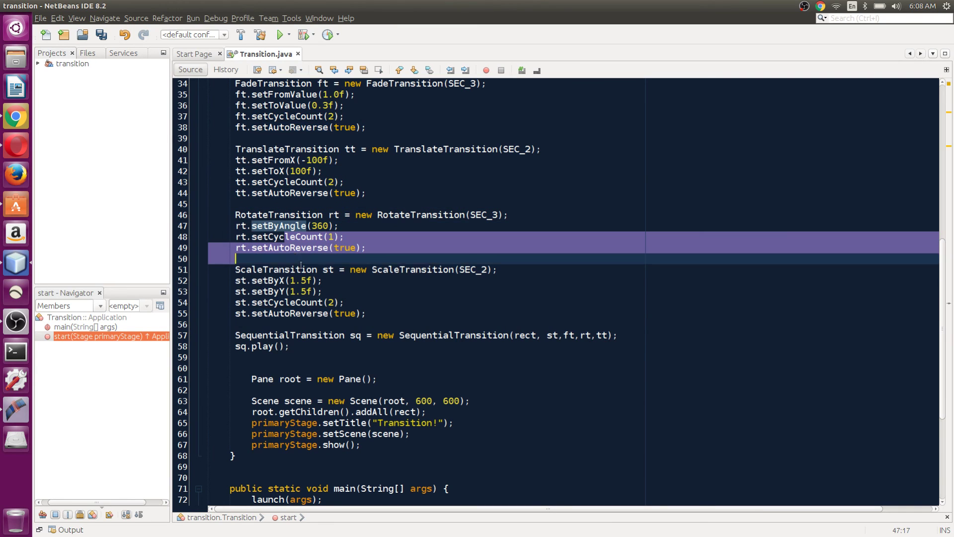
{"action": "left_click", "coordinate": [314, 324]}
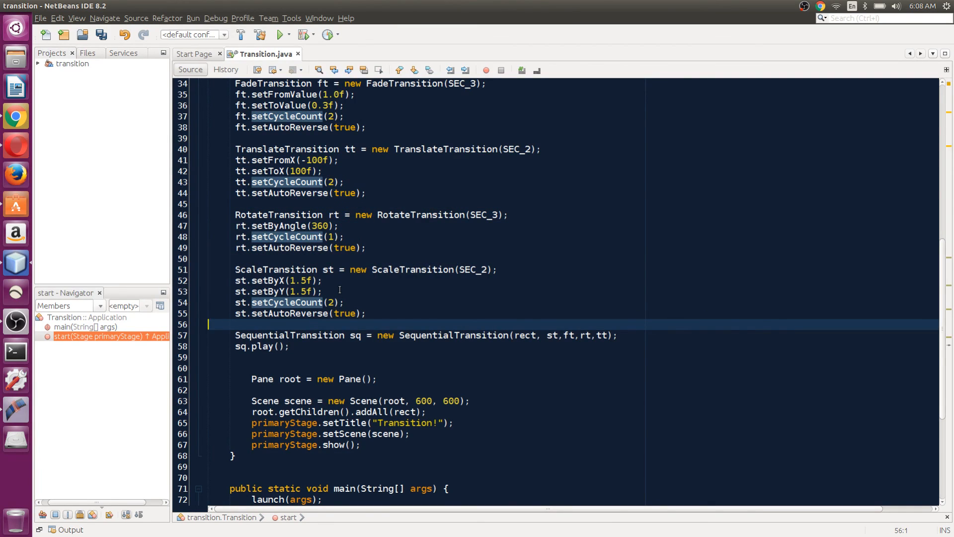